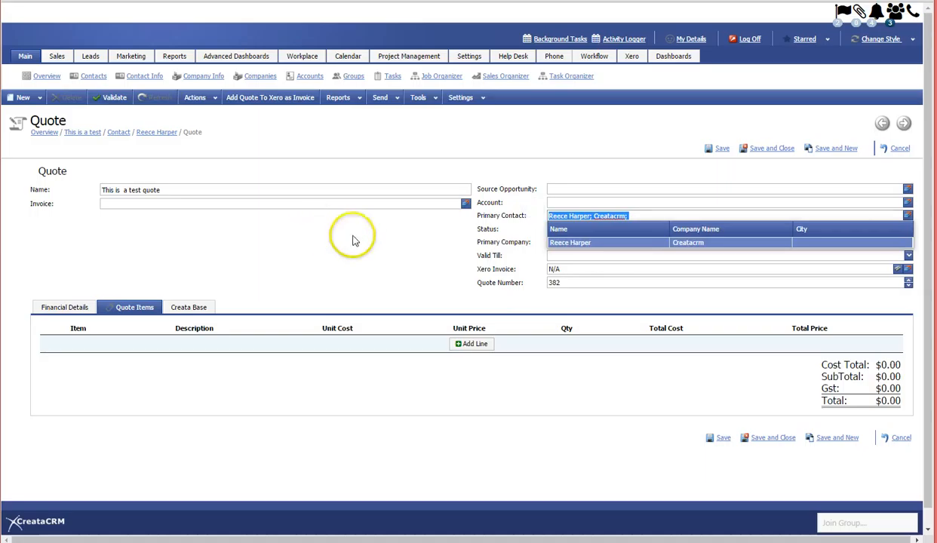
- Confirm the suggested primary contact and set the quote's primary company to Creatacrm in Baulkham Hills
left_click(355, 238)
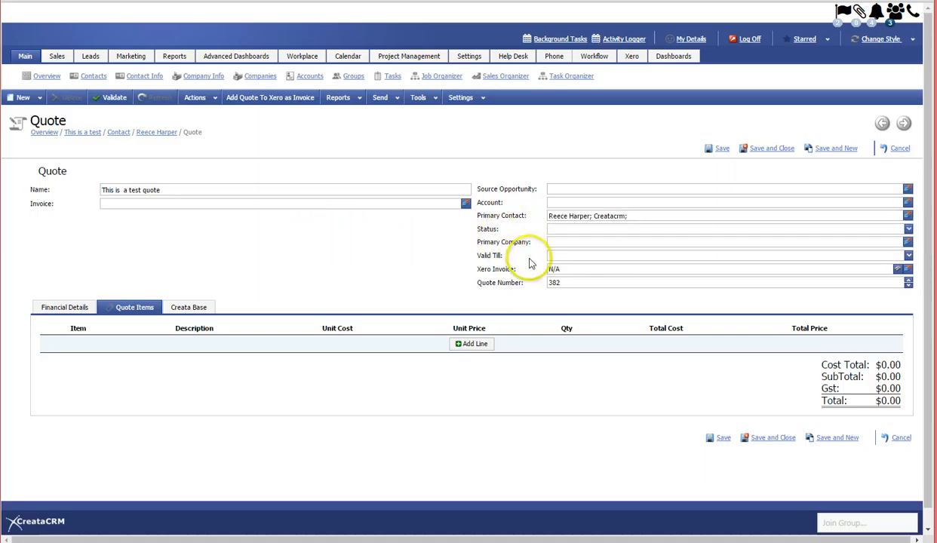
left_click(605, 242)
type("Crea")
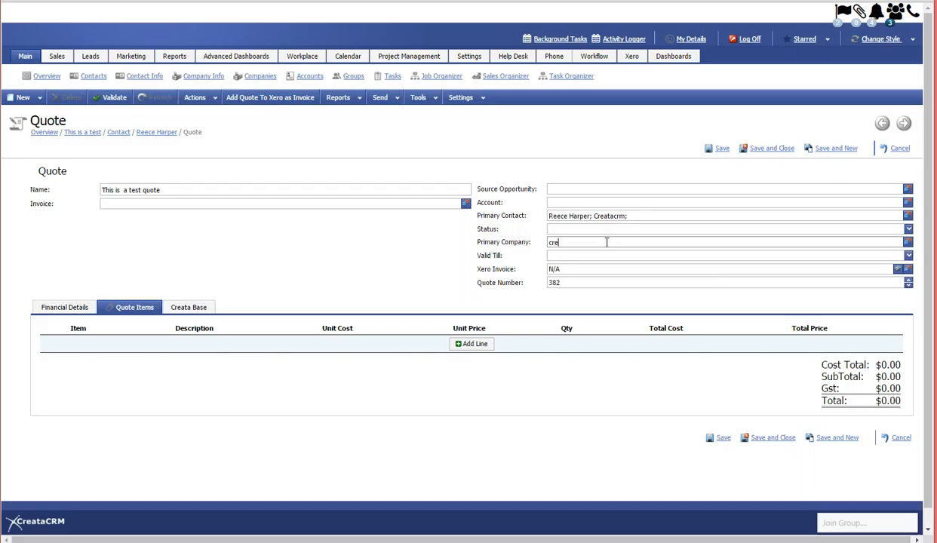
type("tacrm; Baulkham Hills")
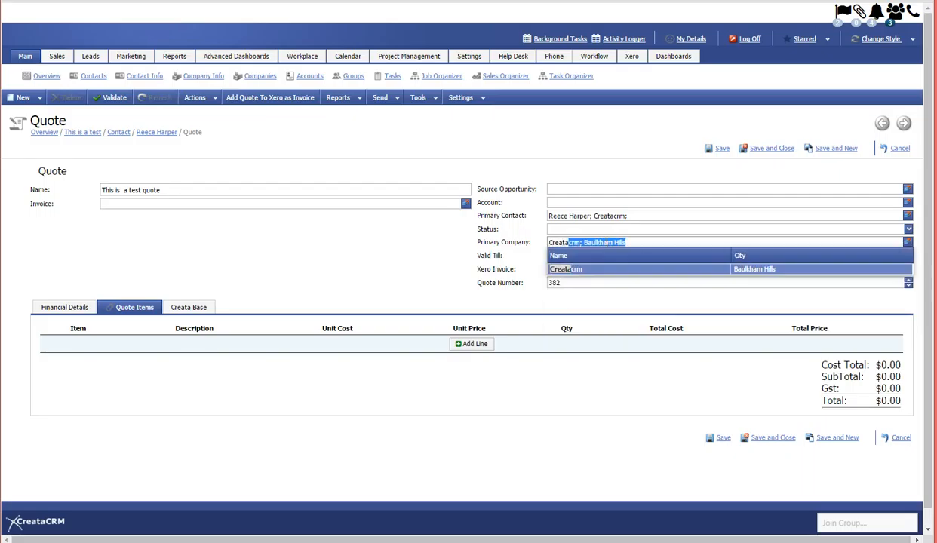
key("Tab")
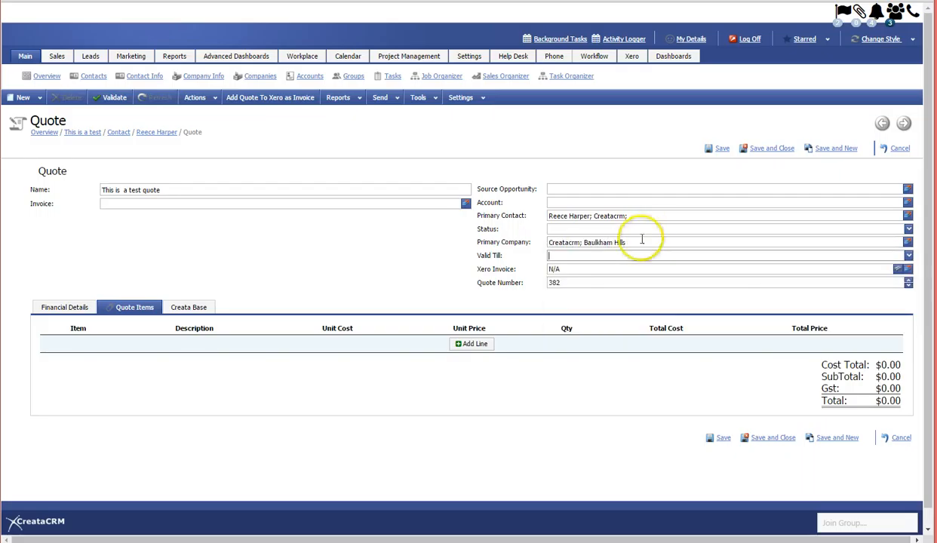
double_click(586, 282)
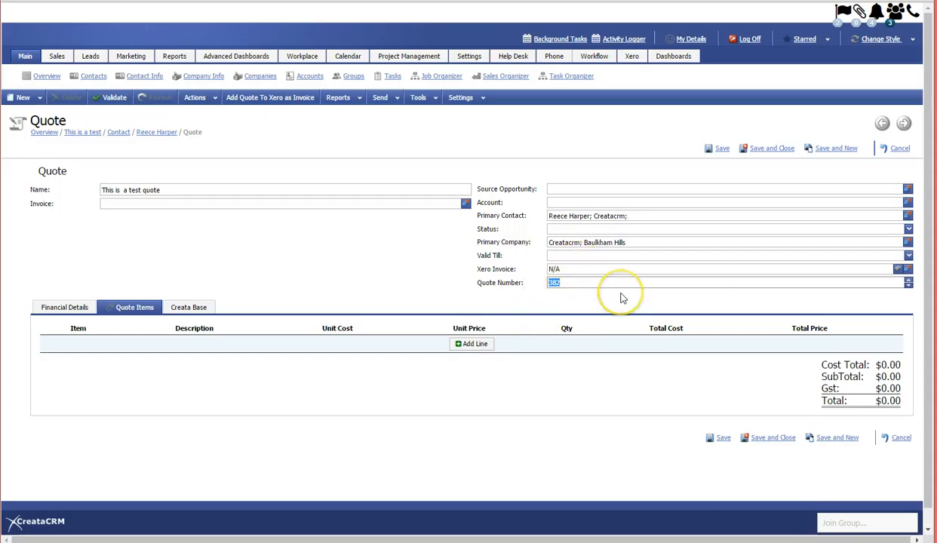
- Add a quote line for the CreataCRM Basic Training item with a quantity of 1
left_click(478, 345)
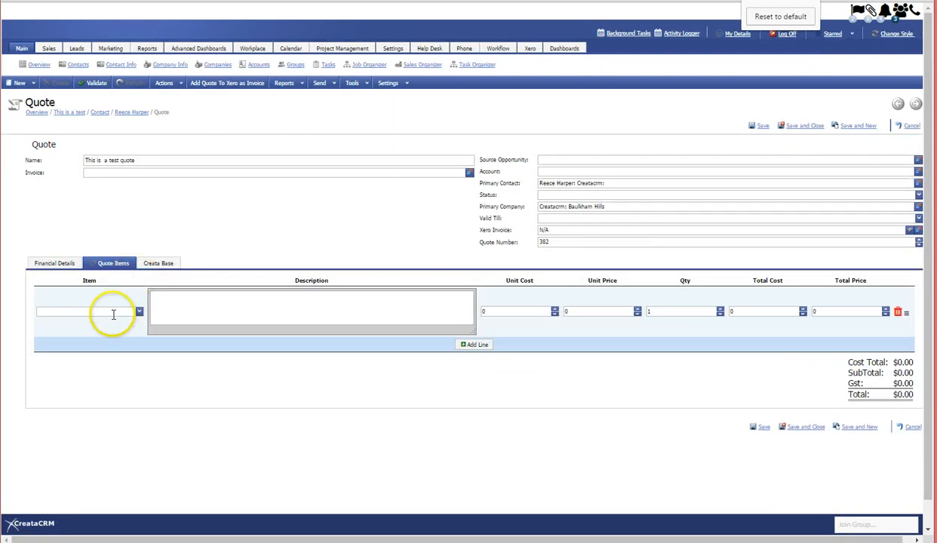
left_click(119, 311)
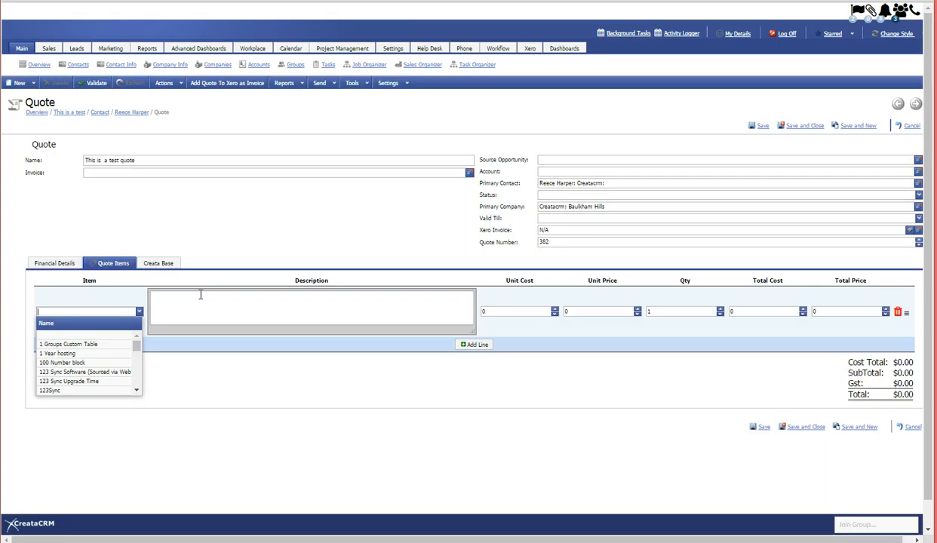
type("creata")
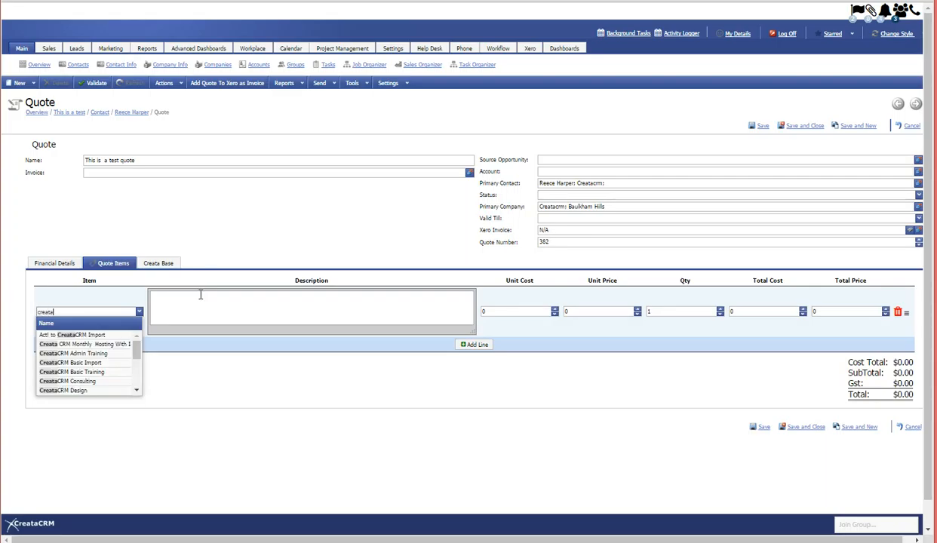
left_click(113, 372)
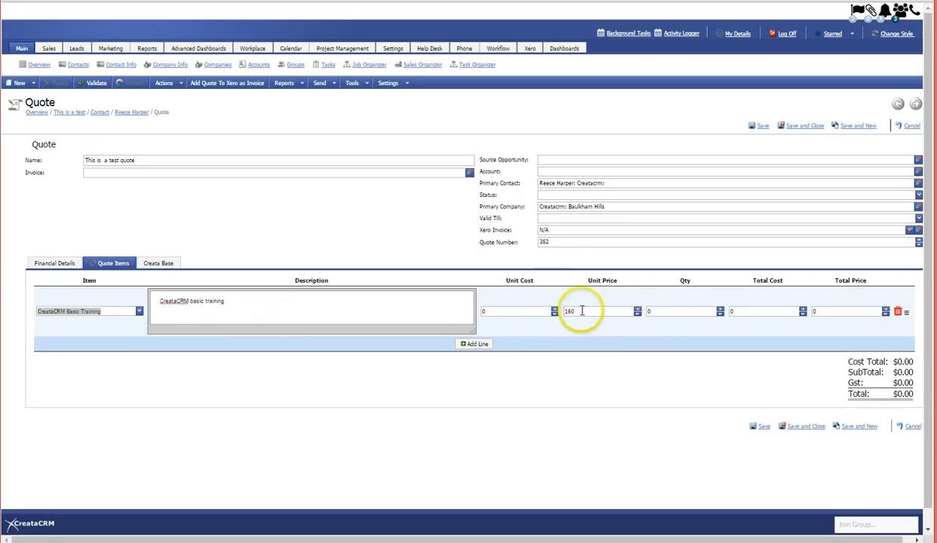
left_click(654, 316)
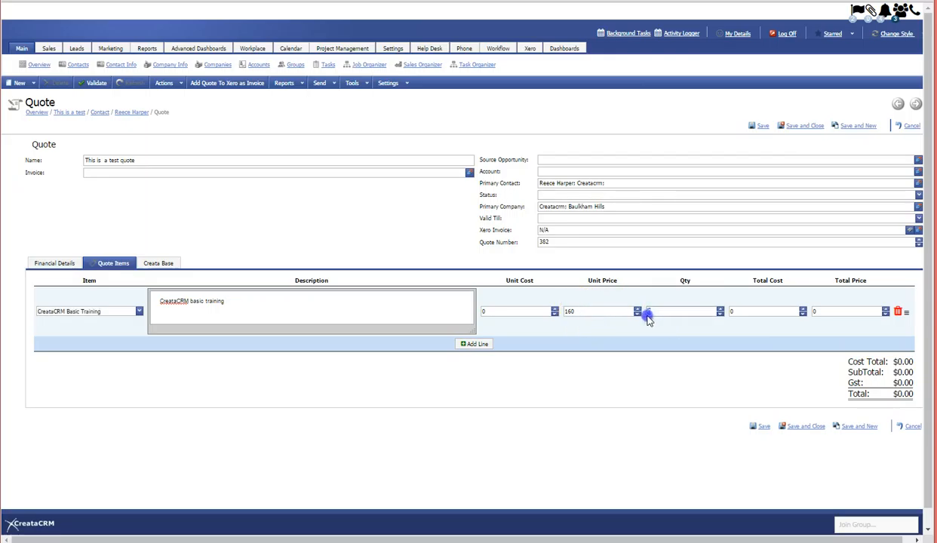
type("1")
key("Tab")
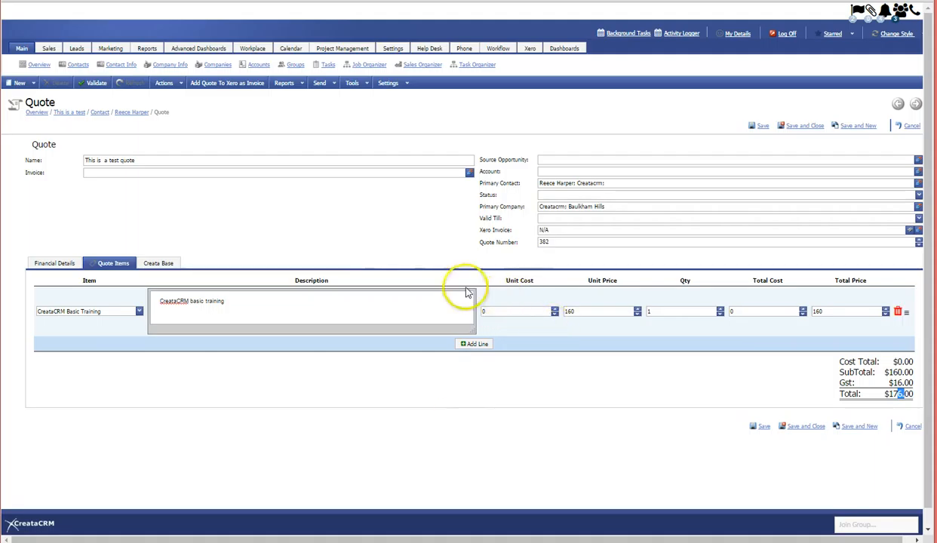
- Insert the "Quote - Setting up MYOB Plugin" template into the quote, then save and close it
left_click(352, 83)
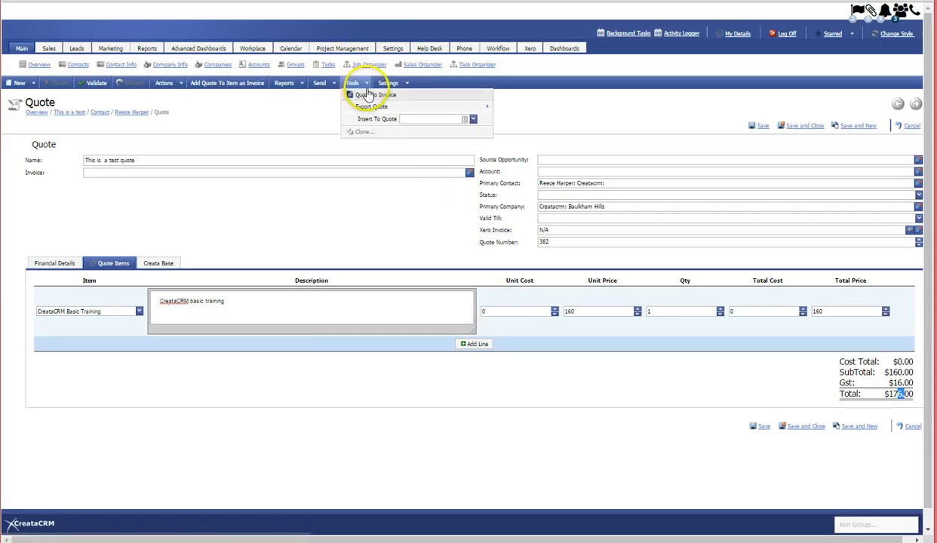
mouse_move(381, 108)
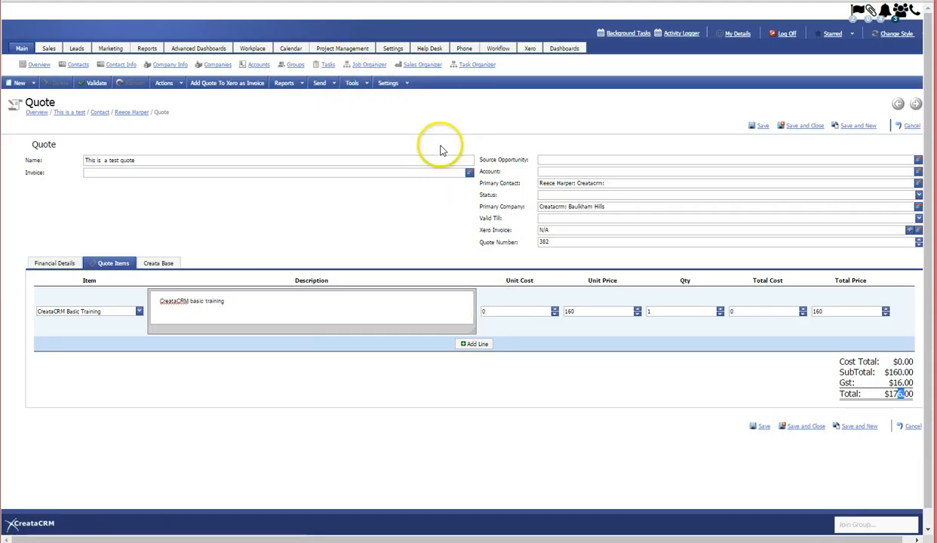
mouse_move(362, 83)
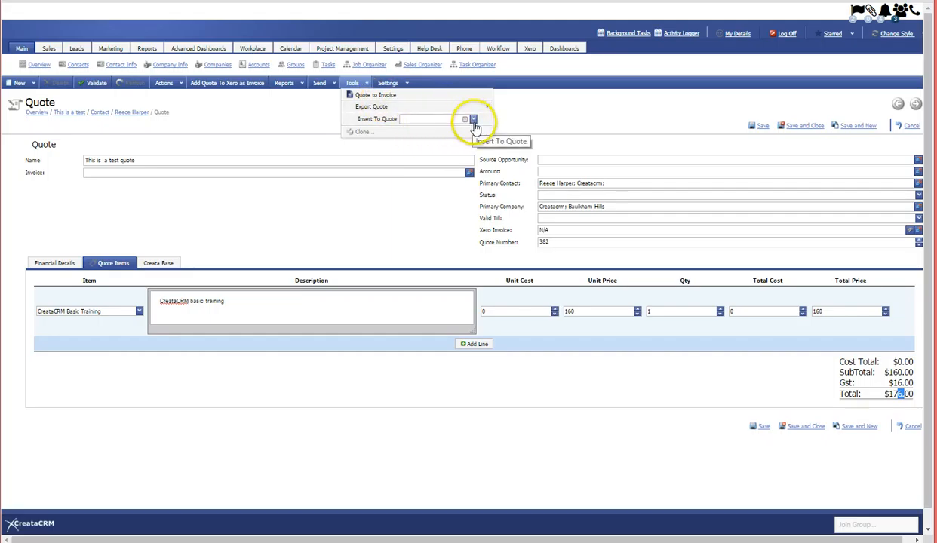
left_click(473, 120)
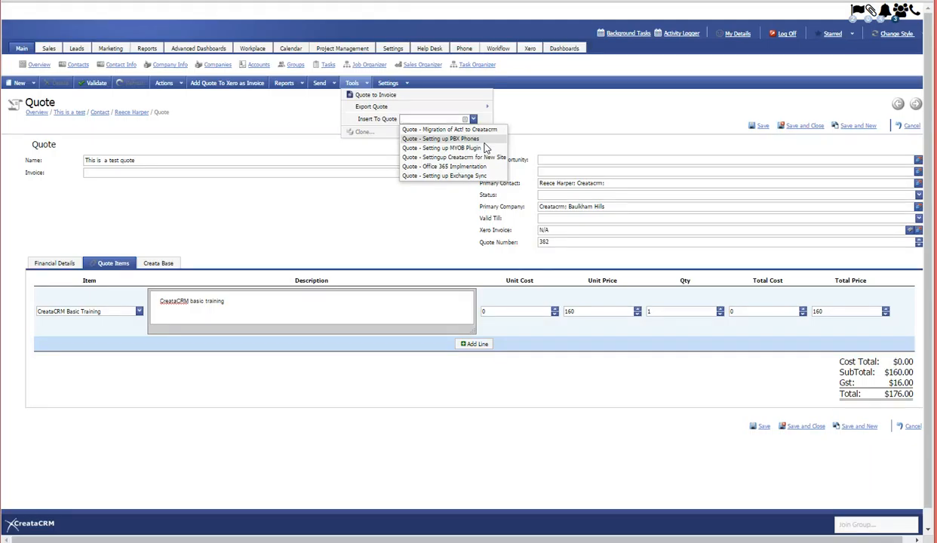
left_click(483, 148)
left_click(521, 64)
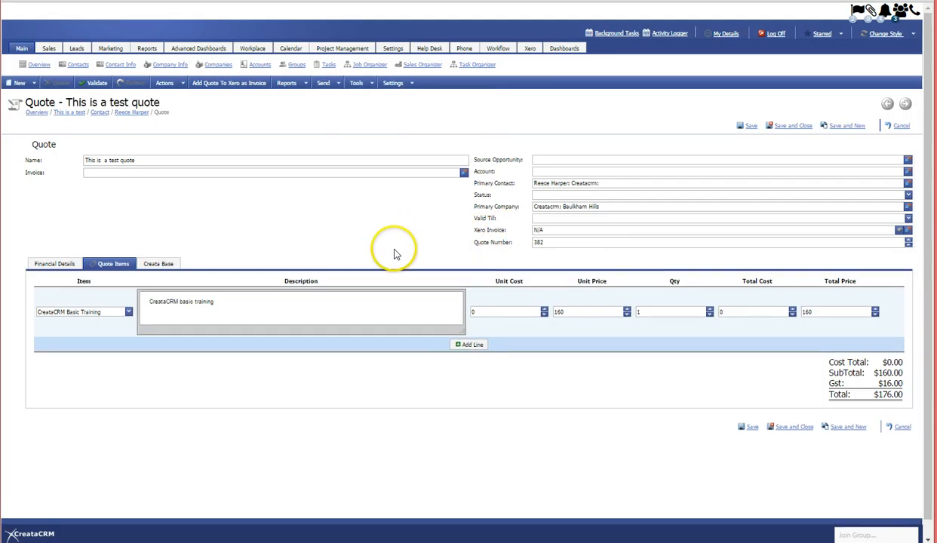
left_click(794, 427)
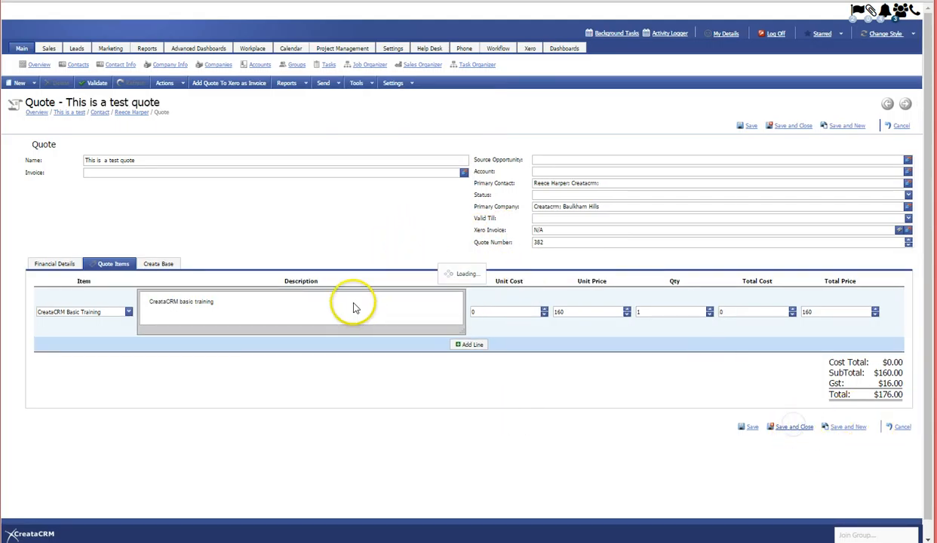
- Review the saved quote's line items, quantities, prices and totals
scroll(373, 289, "down", 4)
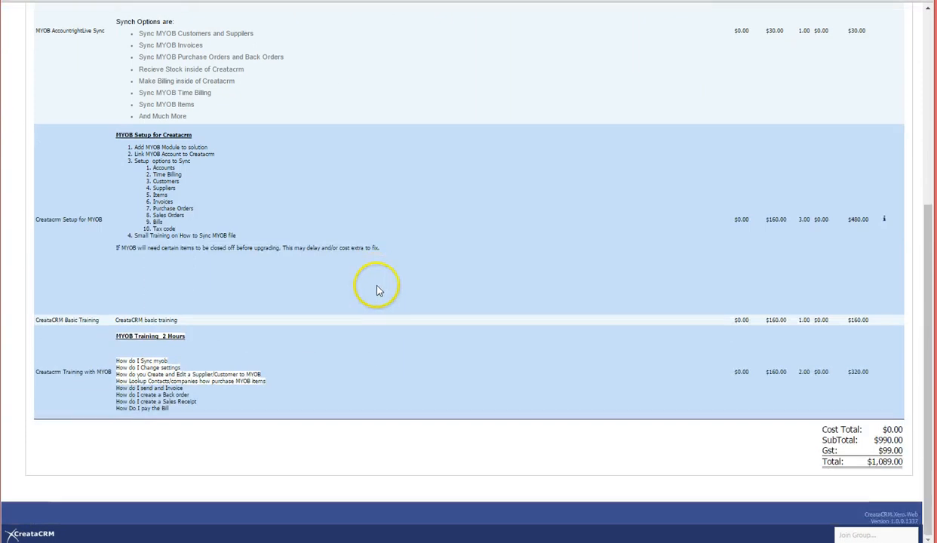
scroll(377, 290, "up", 3)
scroll(379, 290, "down", 4)
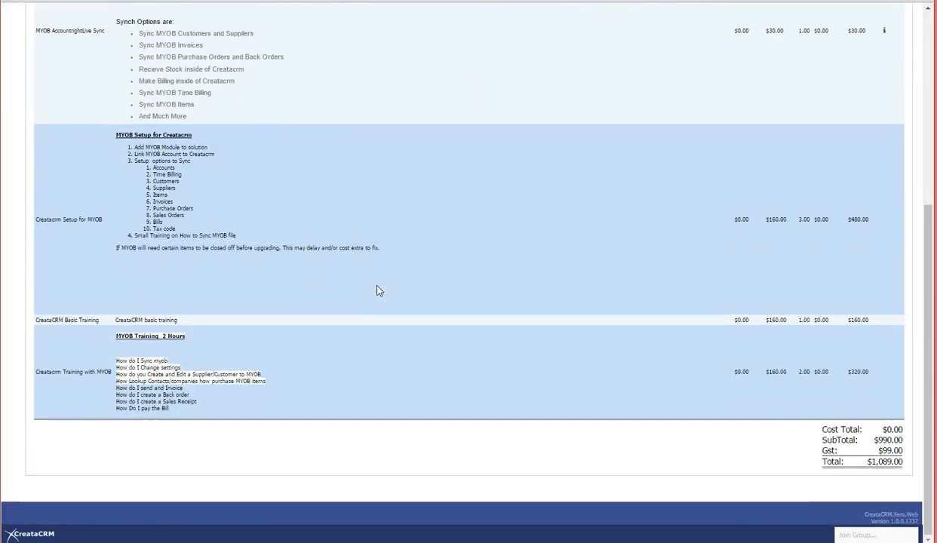
scroll(378, 290, "up", 2)
scroll(378, 290, "up", 2)
scroll(376, 288, "down", 2)
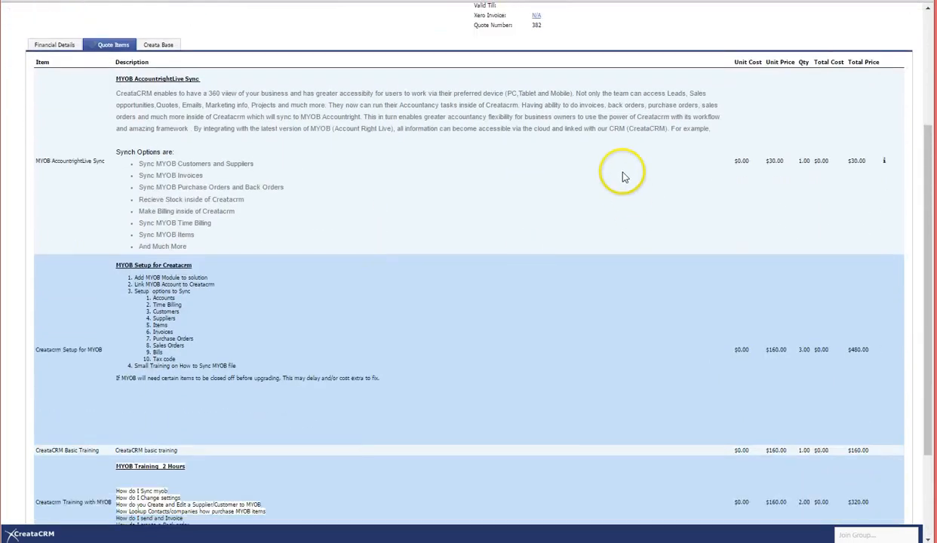
scroll(624, 175, "down", 3)
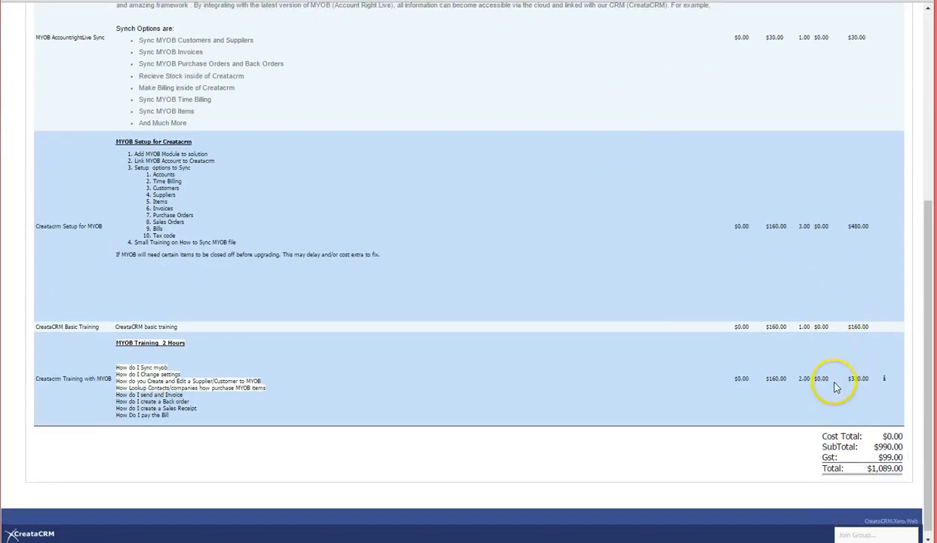
scroll(858, 377, "up", 6)
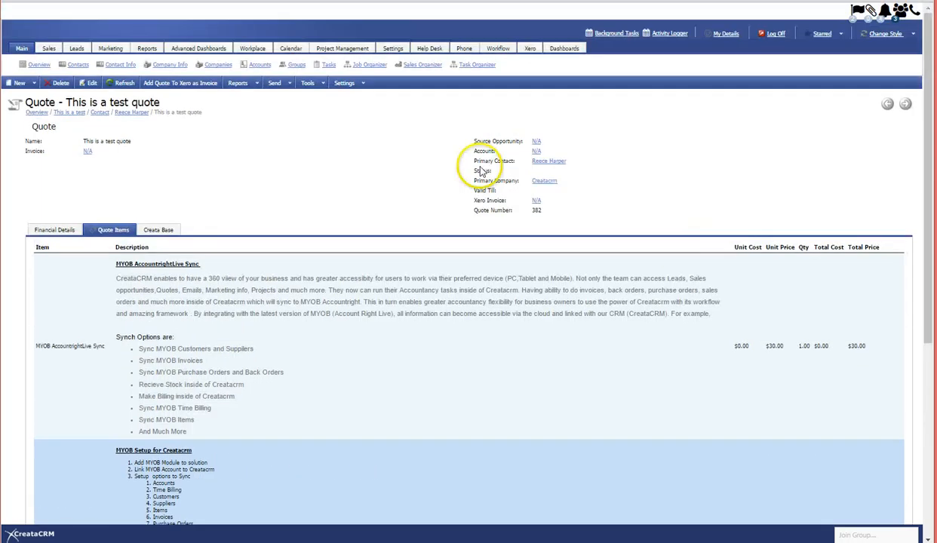
- Look over the quote templates available for insertion without choosing another one
left_click(355, 85)
left_click(308, 84)
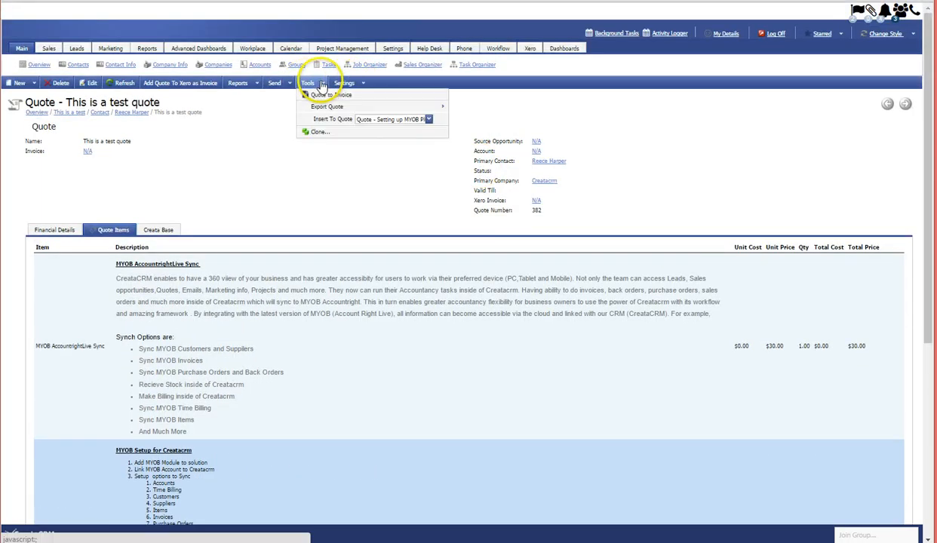
left_click(428, 121)
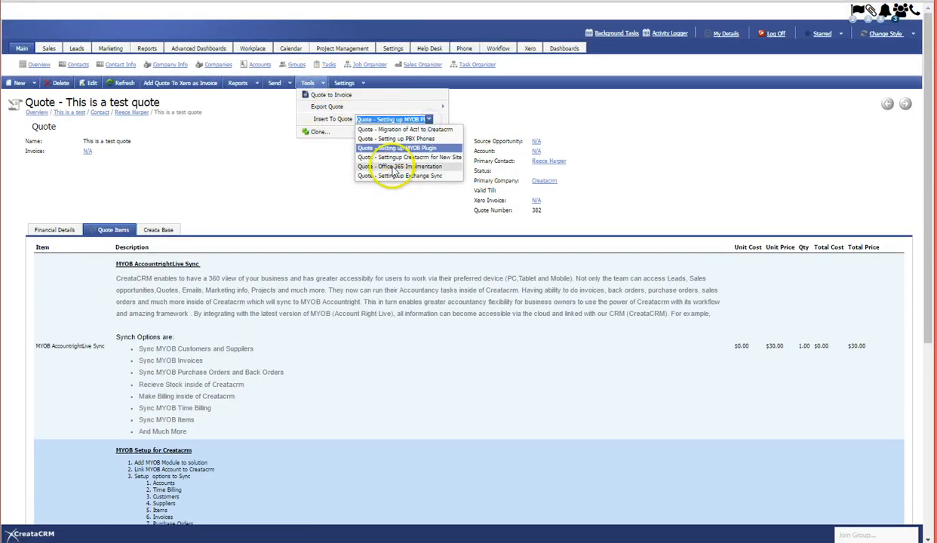
left_click(229, 163)
- Examine the item descriptions and their order throughout the saved quote
scroll(473, 190, "down", 2)
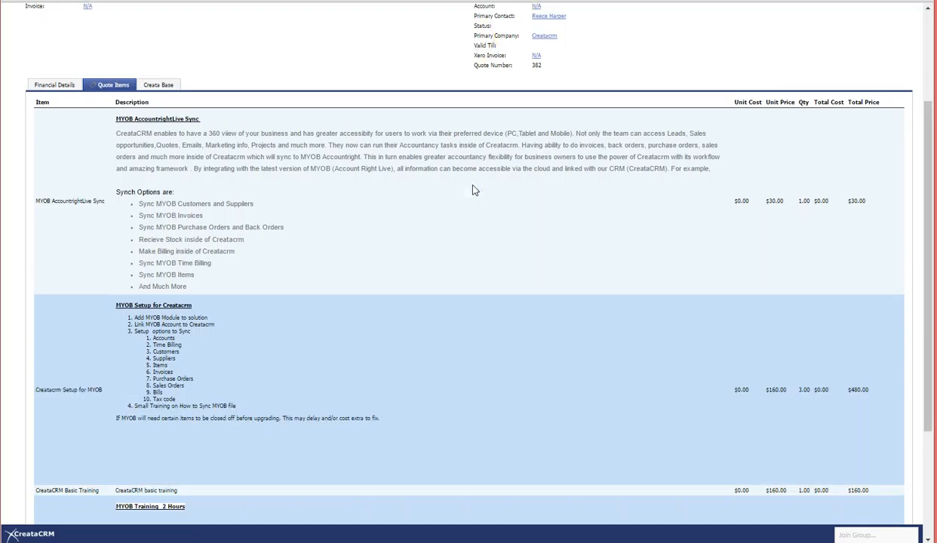
scroll(474, 191, "up", 2)
scroll(473, 190, "down", 3)
scroll(473, 188, "down", 1)
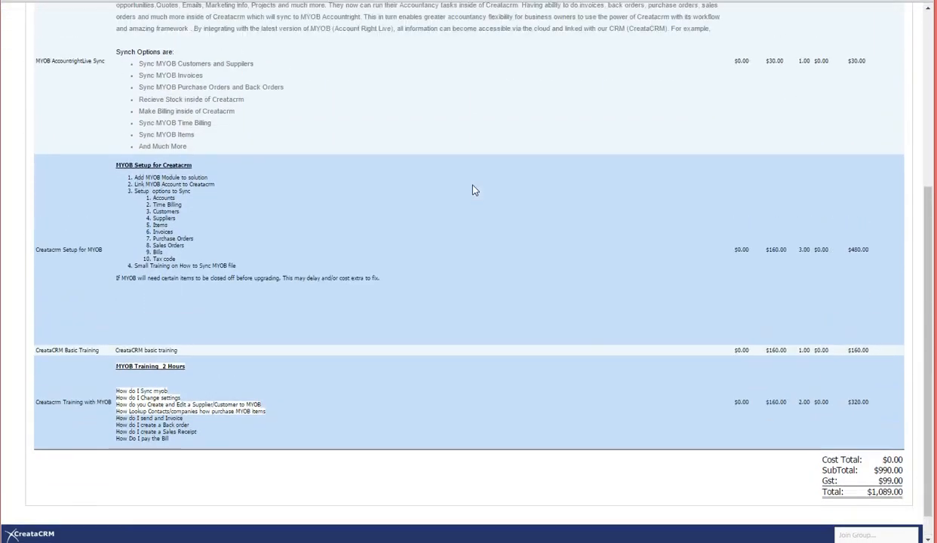
scroll(472, 189, "up", 5)
scroll(473, 189, "down", 2)
scroll(474, 190, "down", 2)
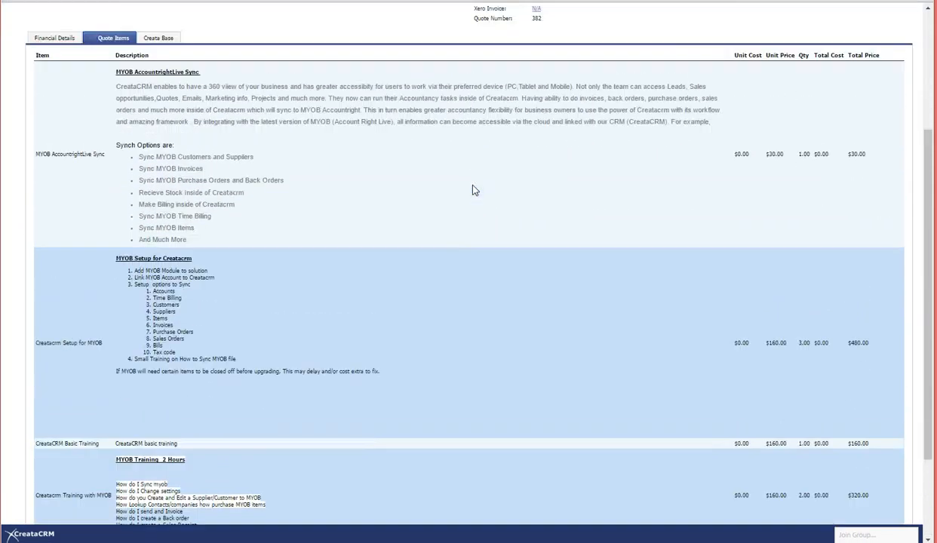
scroll(347, 365, "up", 5)
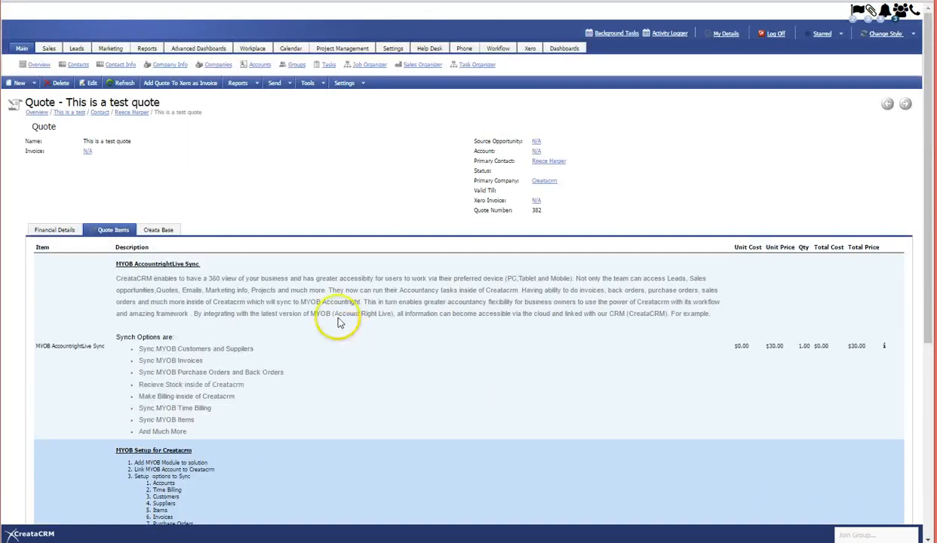
- Reopen the quote for editing and move the MYOB AccountrightLive Sync line above Creatacrm Setup for MYOB
left_click(89, 83)
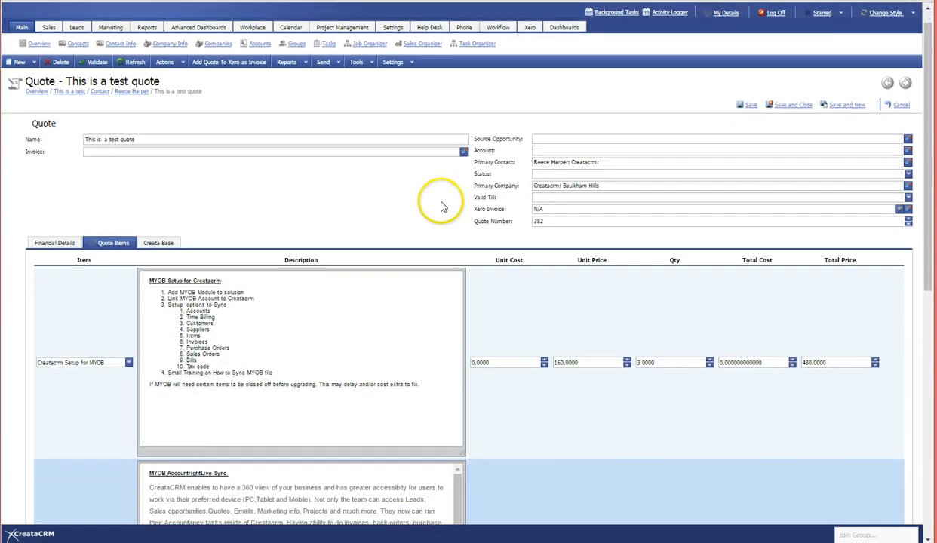
scroll(444, 204, "down", 5)
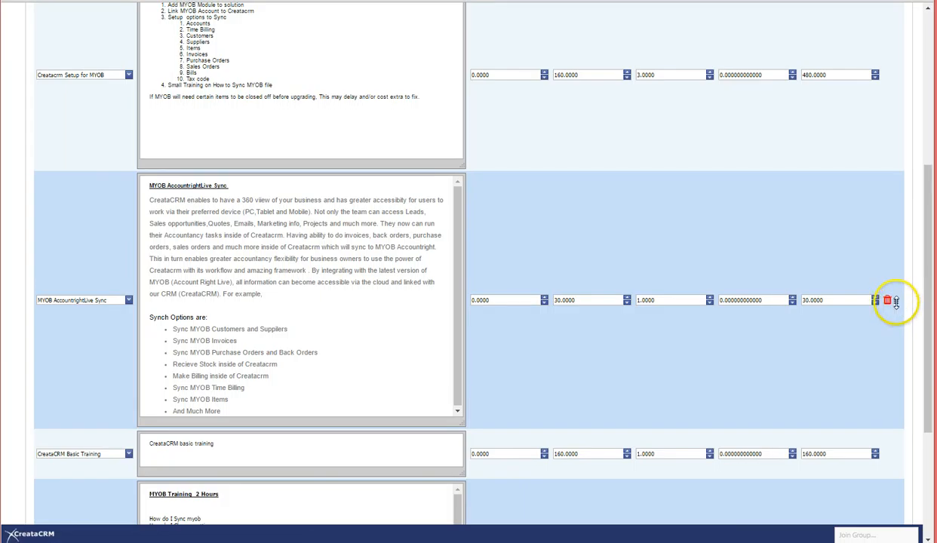
left_click_drag(895, 302, 846, 92)
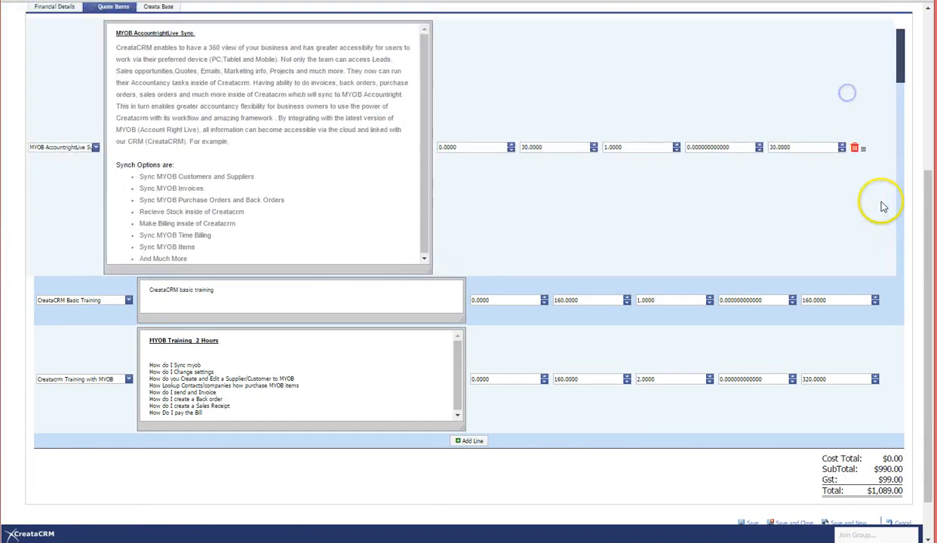
- Move the CreataCRM Basic Training line above the Creatacrm Setup for MYOB line
scroll(898, 342, "down", 3)
scroll(898, 342, "up", 1)
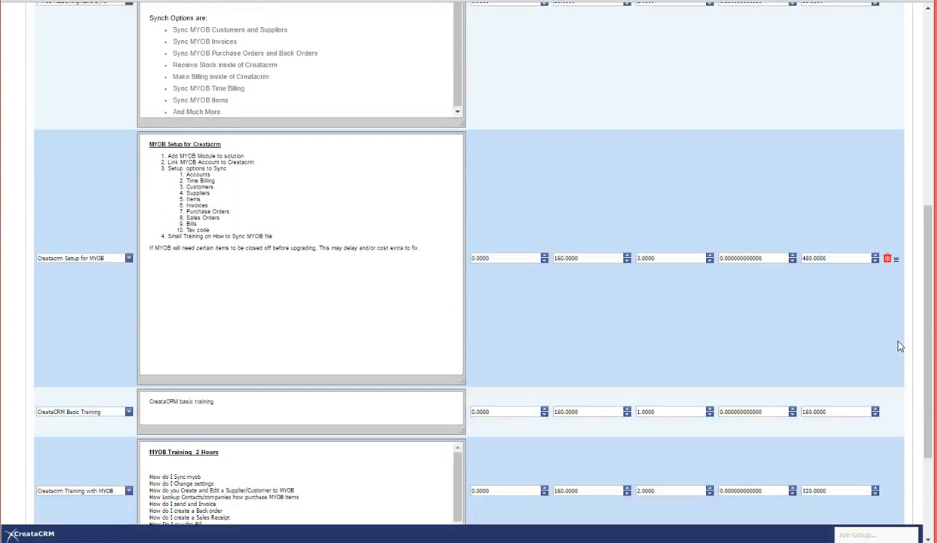
scroll(899, 346, "down", 1)
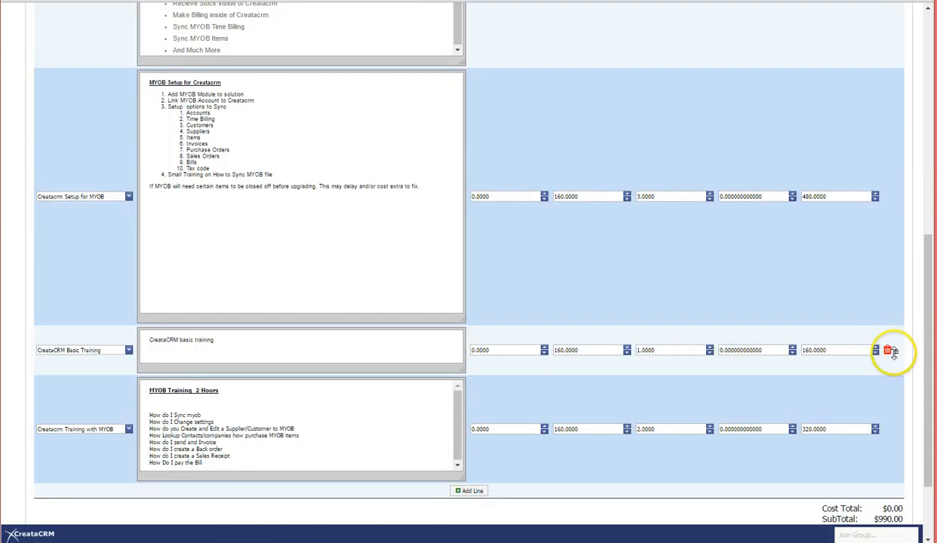
left_click_drag(892, 351, 899, 89)
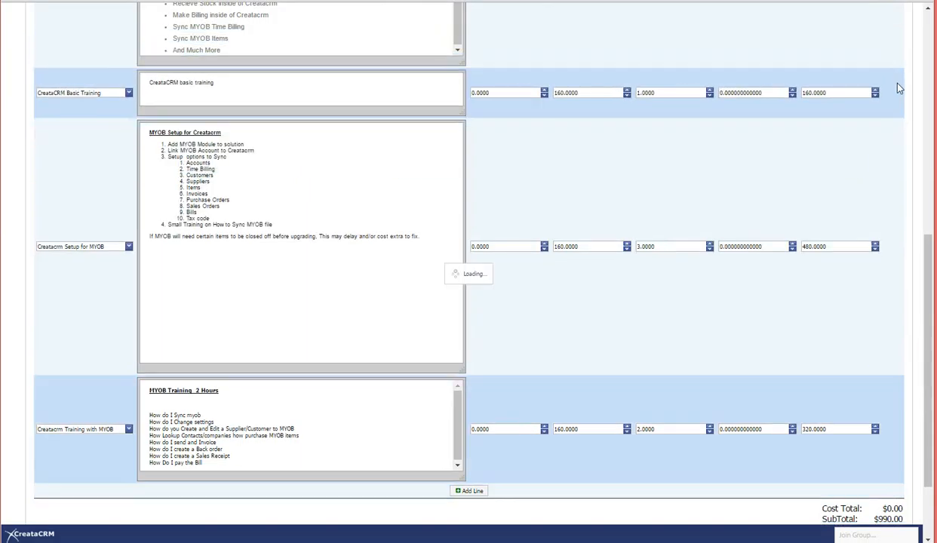
scroll(899, 89, "up", 4)
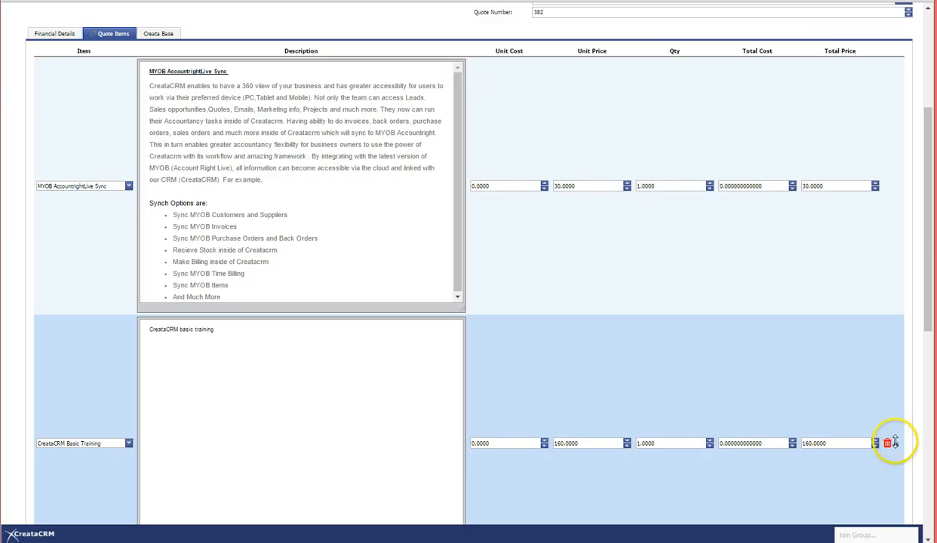
- Move the CreataCRM Basic Training line above the MYOB AccountrightLive Sync line, then save and close the quote
left_click_drag(803, 272, 857, 156)
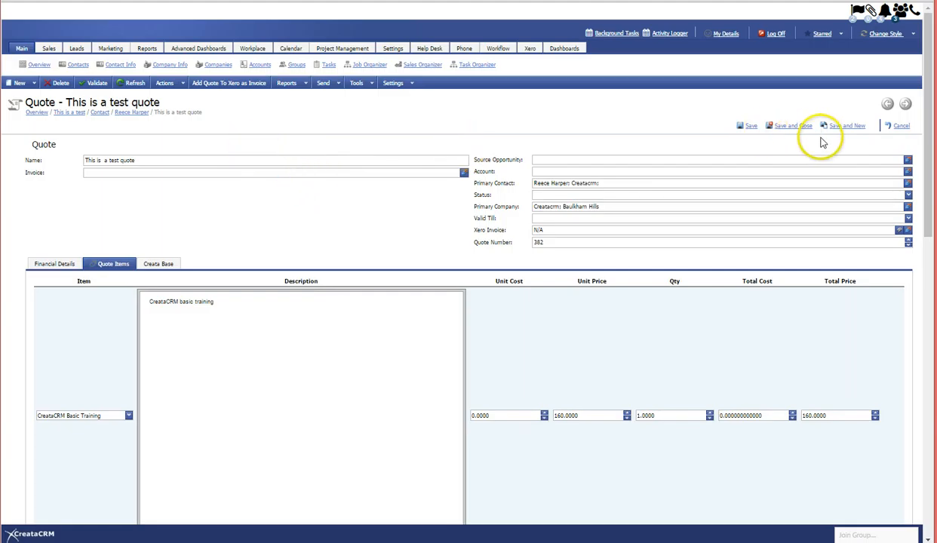
left_click(793, 127)
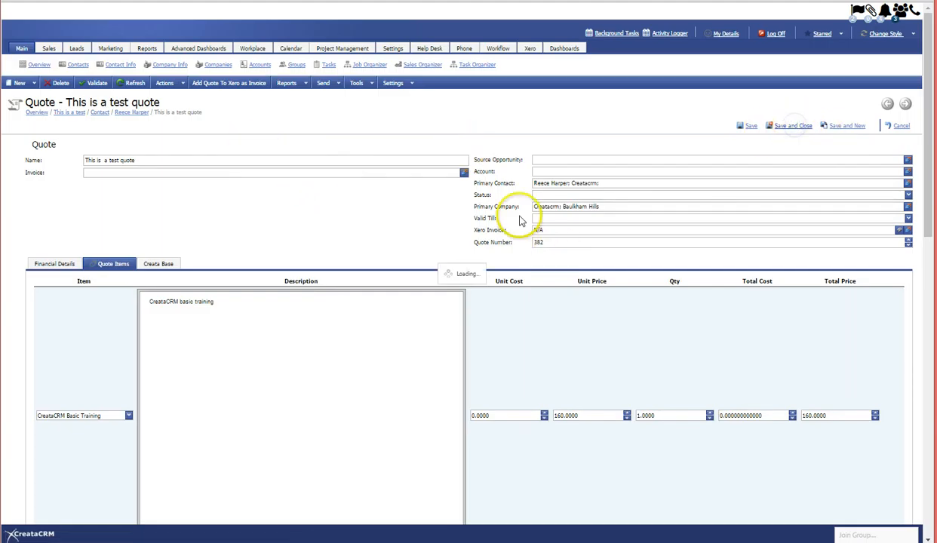
scroll(328, 142, "down", 5)
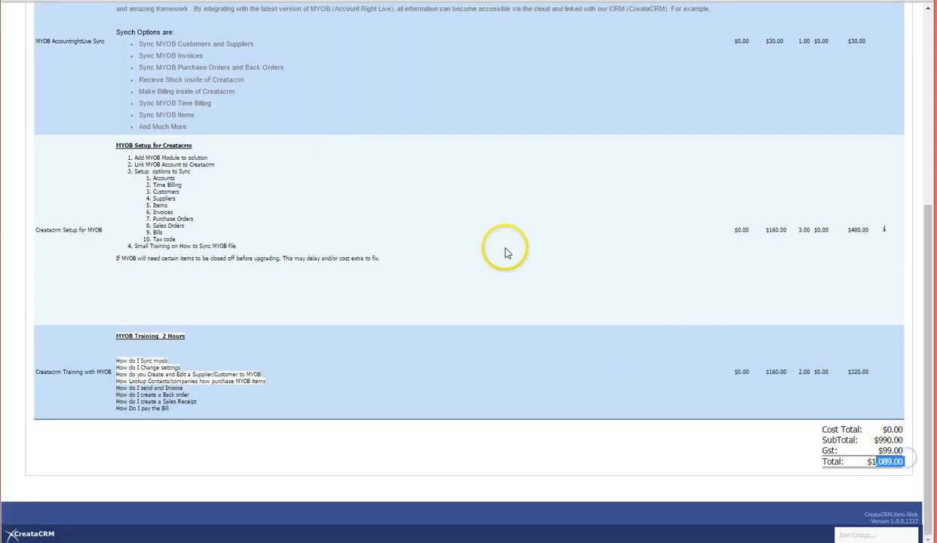
scroll(504, 249, "up", 5)
scroll(503, 249, "down", 5)
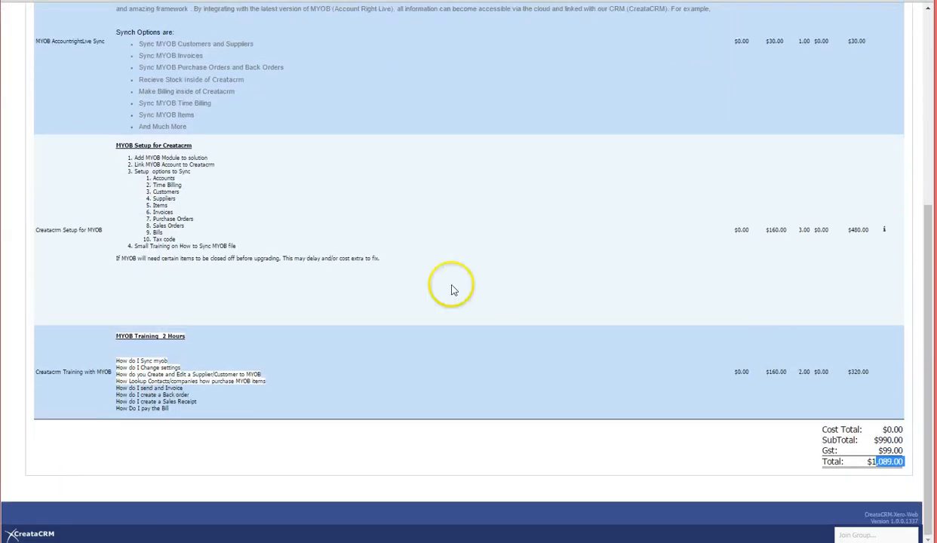
scroll(388, 305, "up", 5)
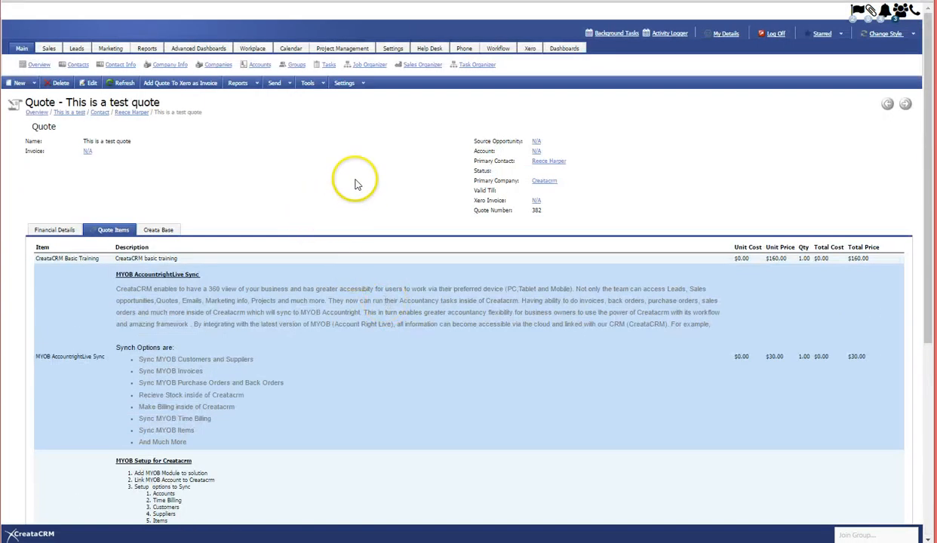
scroll(219, 199, "down", 1)
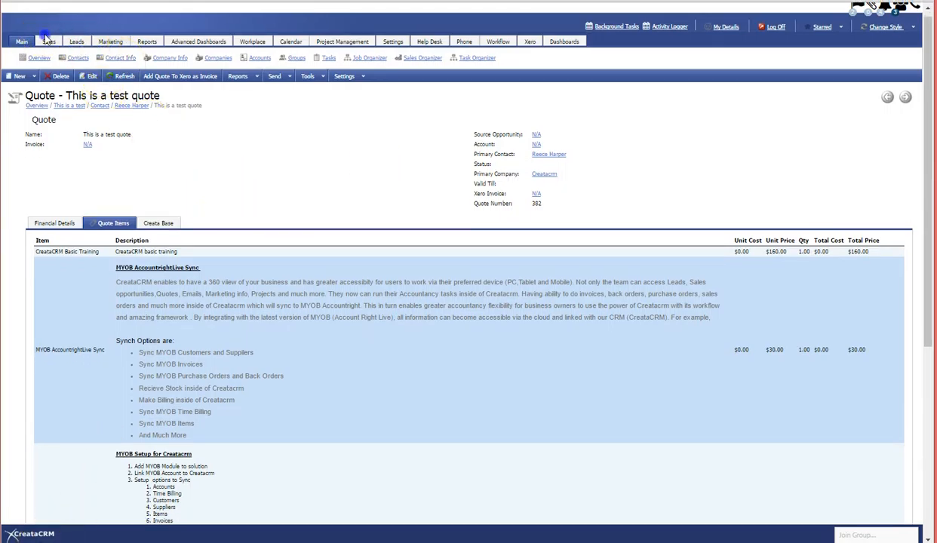
- Open the Office 365 Implmentation quote template and examine its items, descriptions and quantities
left_click(47, 42)
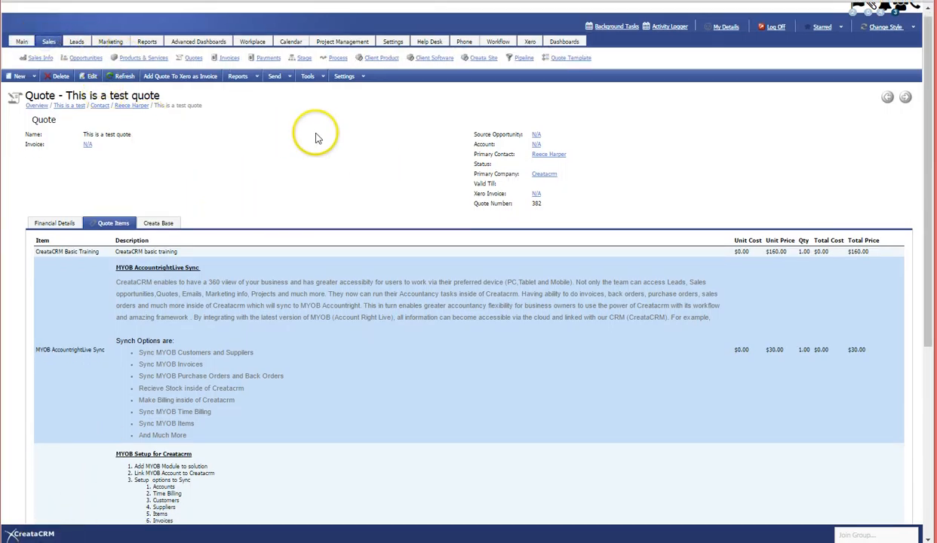
left_click(577, 58)
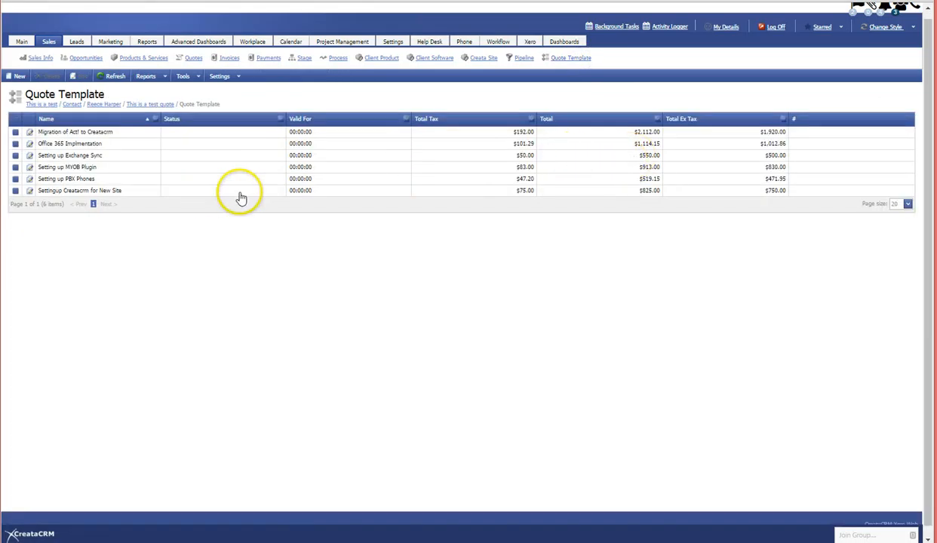
left_click(106, 145)
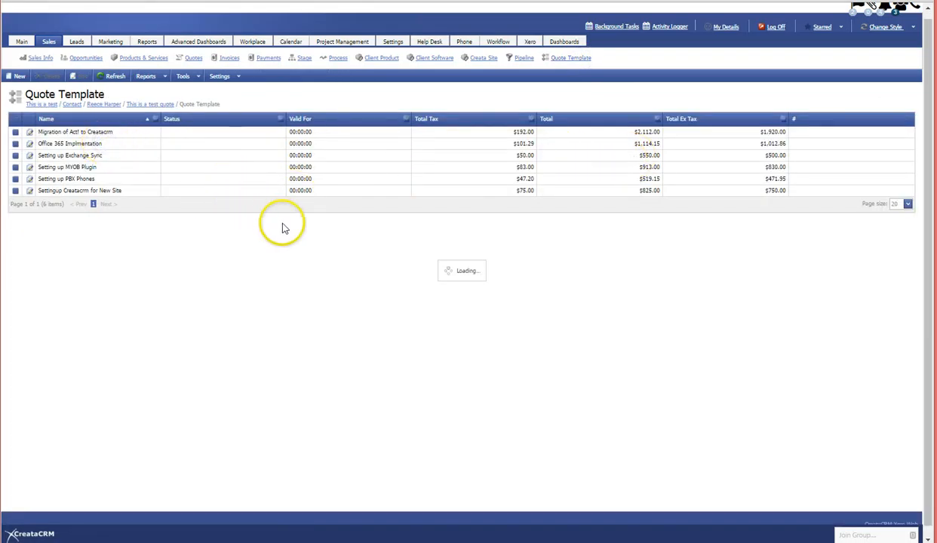
scroll(276, 185, "down", 5)
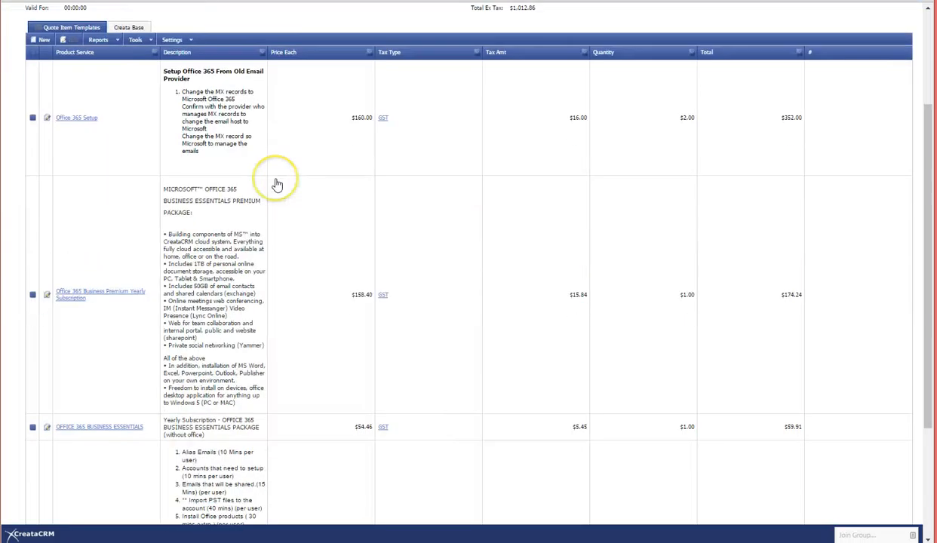
scroll(277, 185, "up", 5)
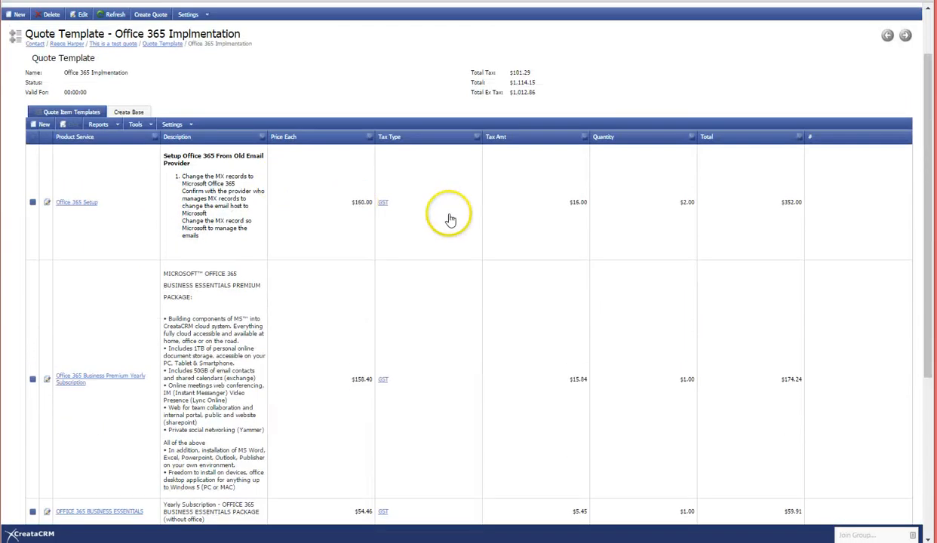
left_click(679, 207)
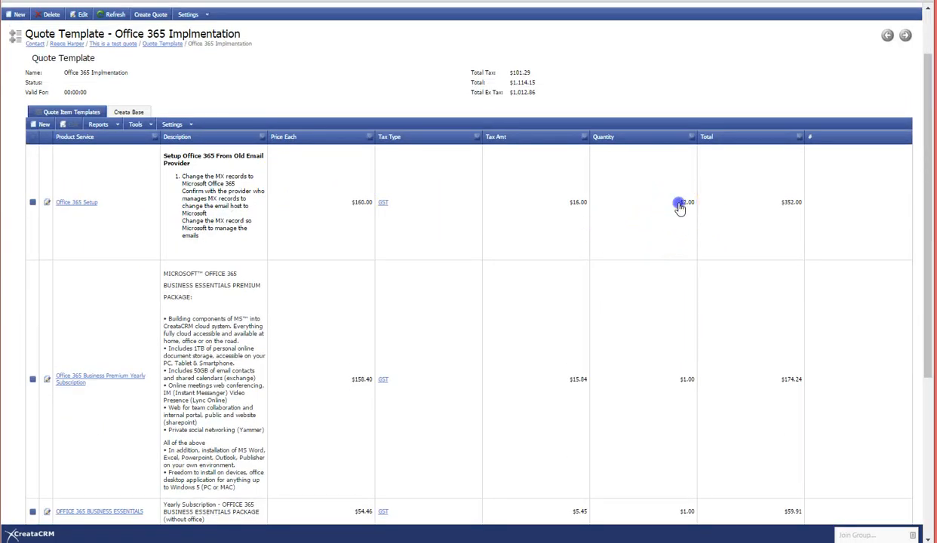
left_click(687, 383)
scroll(686, 387, "down", 5)
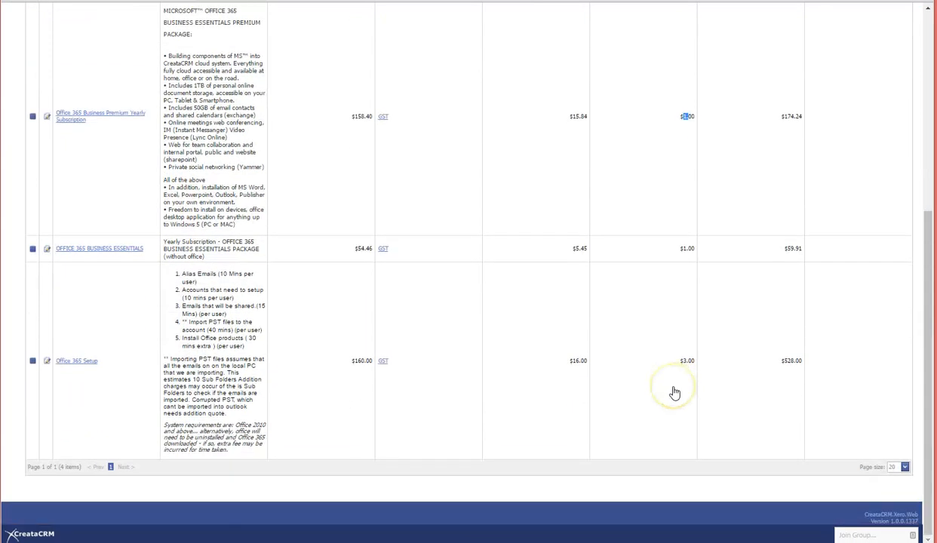
scroll(674, 393, "up", 5)
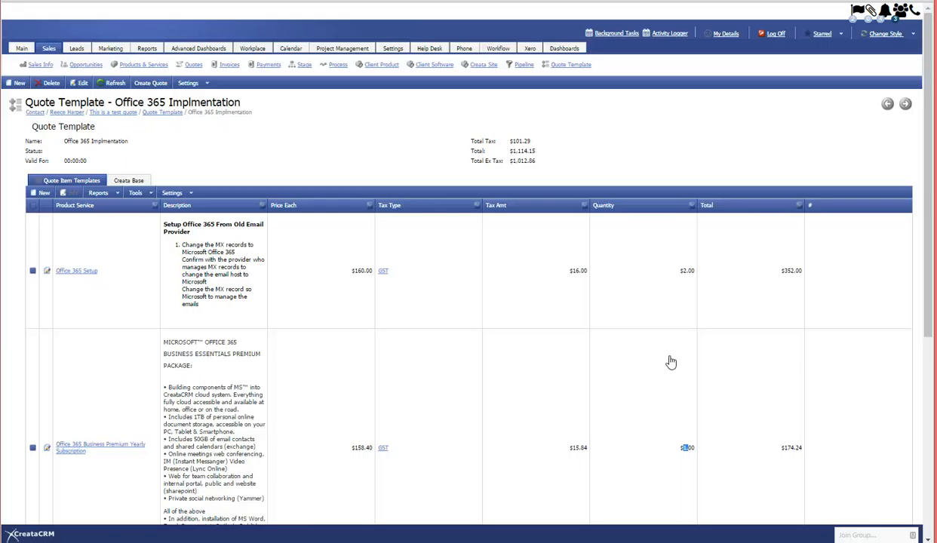
- Return to the test quote and look over the reports available for it
left_click(119, 115)
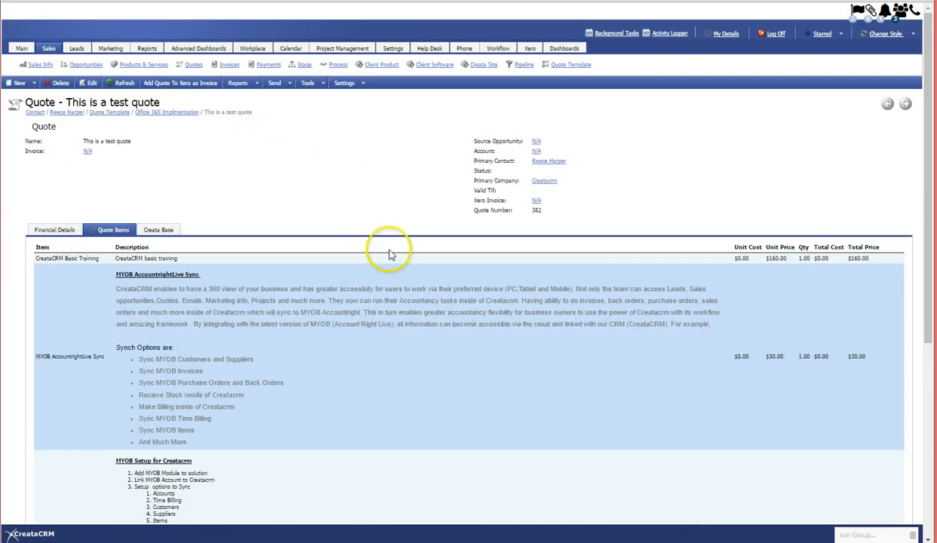
scroll(396, 276, "down", 3)
scroll(402, 292, "up", 8)
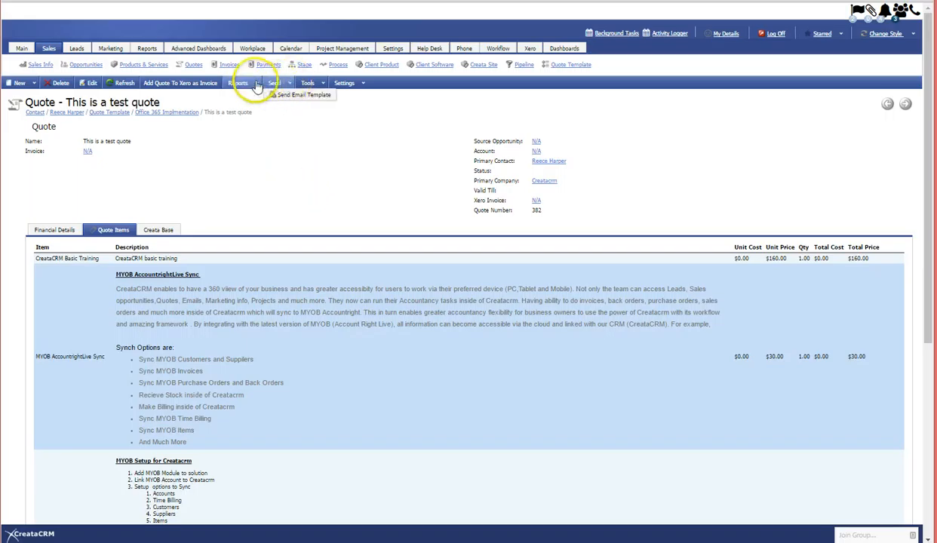
mouse_move(256, 87)
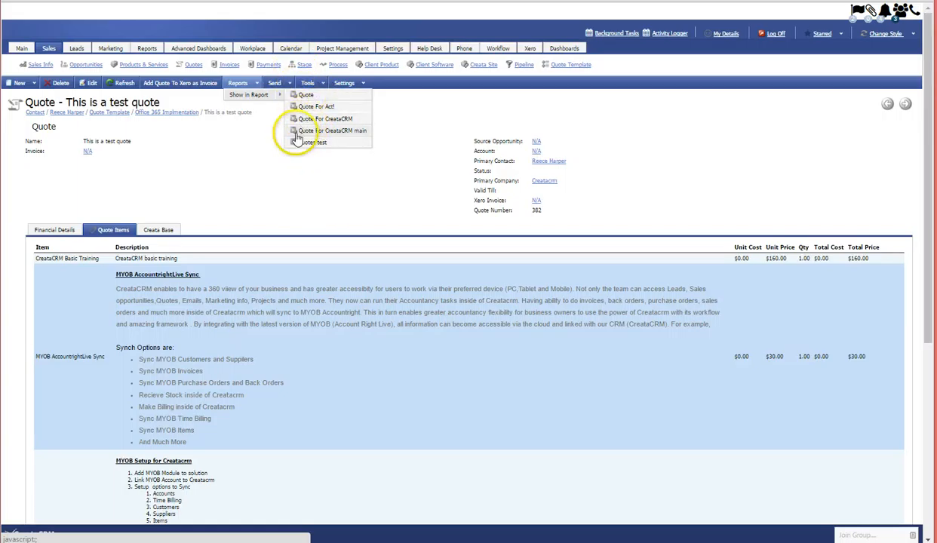
left_click(360, 131)
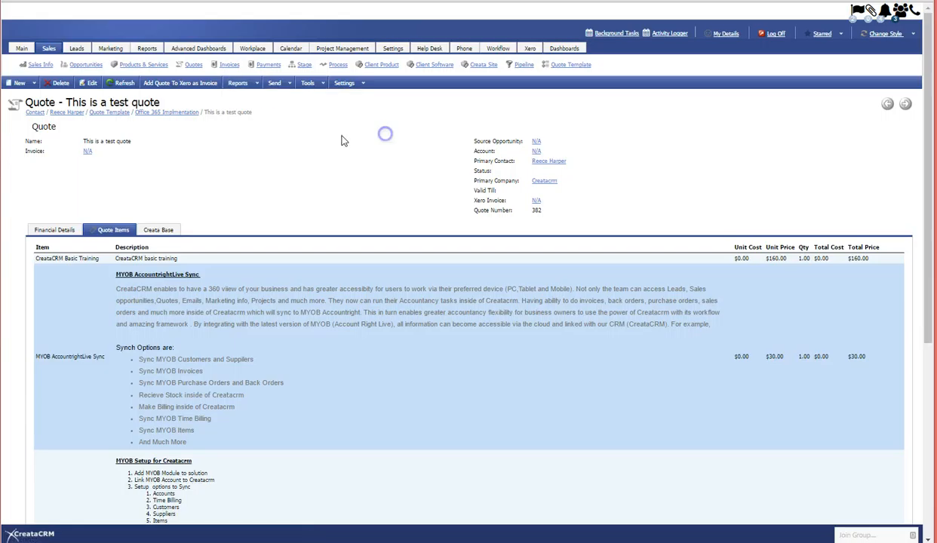
- Open the list of all reports and check which data type each report belongs to
left_click(146, 48)
left_click(40, 64)
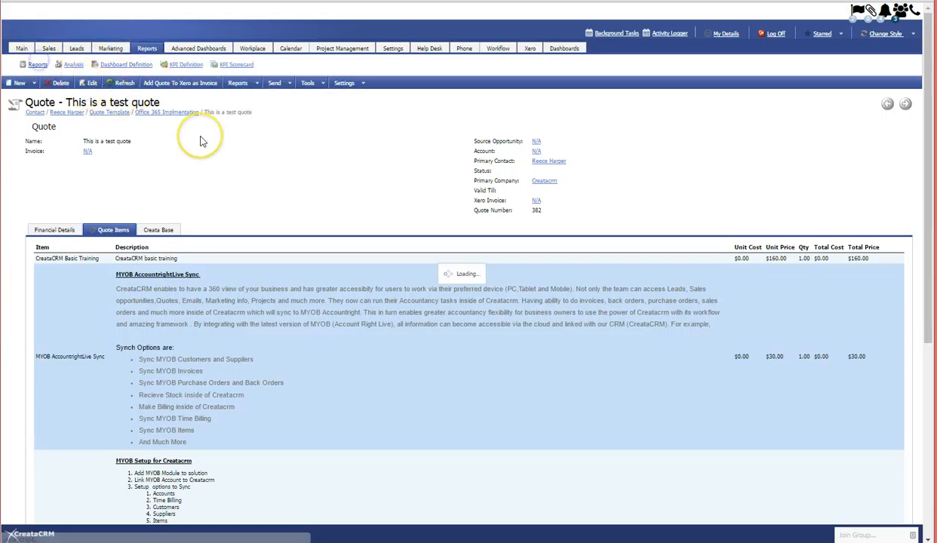
scroll(201, 141, "down", 1)
scroll(202, 141, "up", 1)
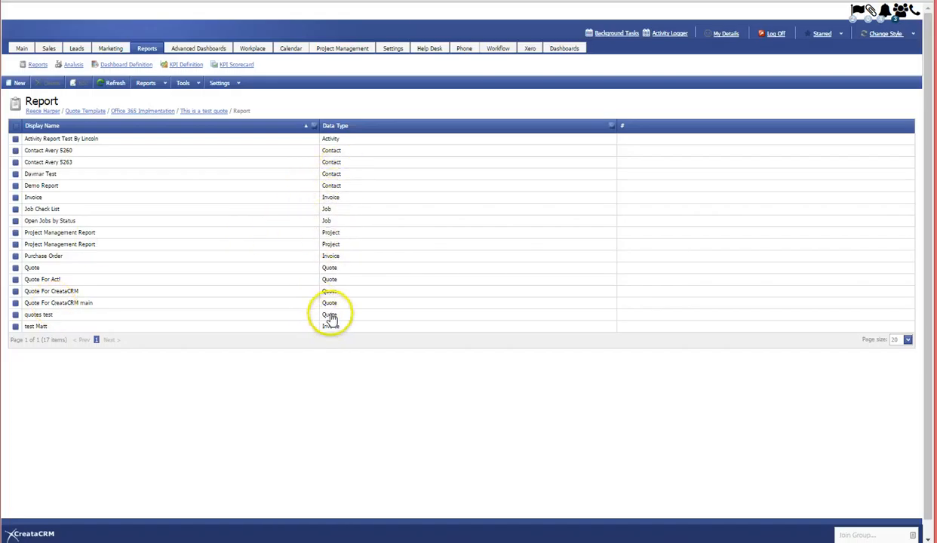
double_click(327, 188)
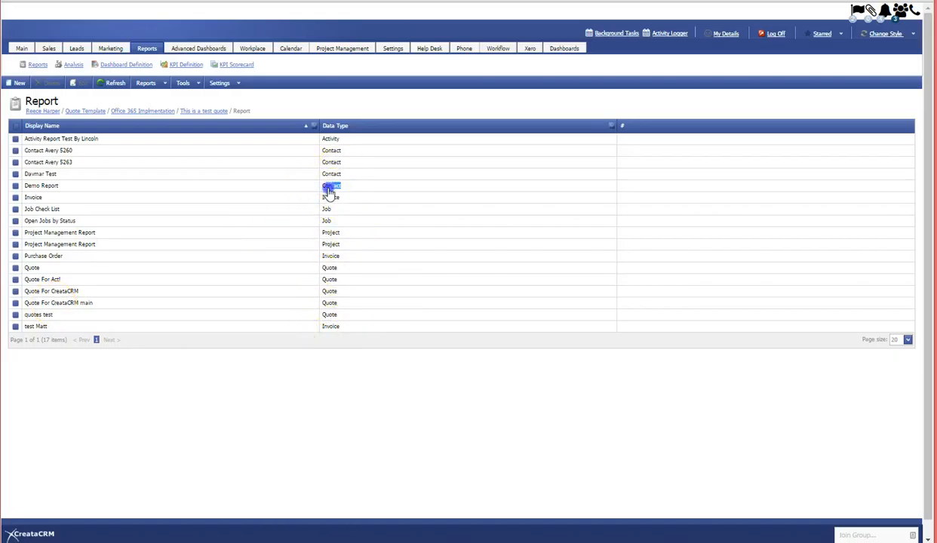
- Go back to the test quote and show it in the Quote For CreataCRM main report
left_click(216, 112)
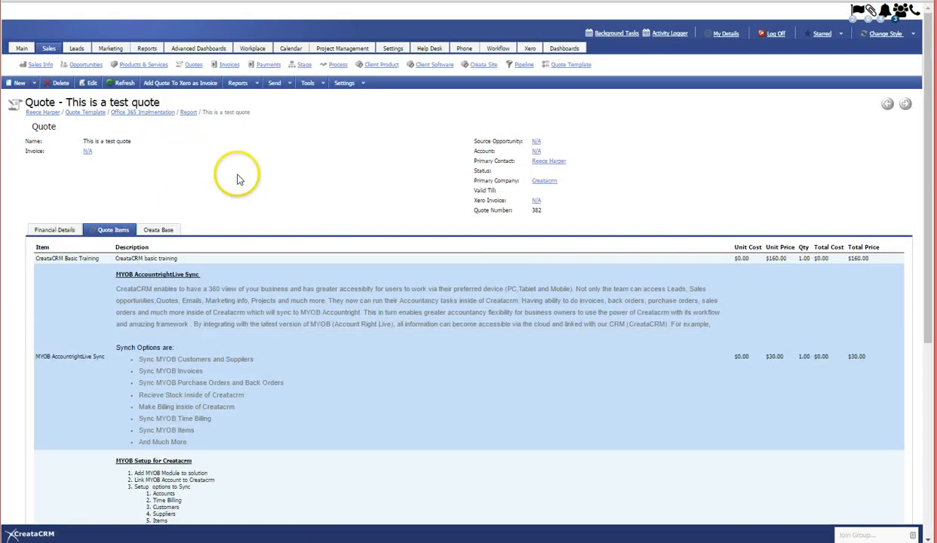
left_click(255, 84)
mouse_move(278, 96)
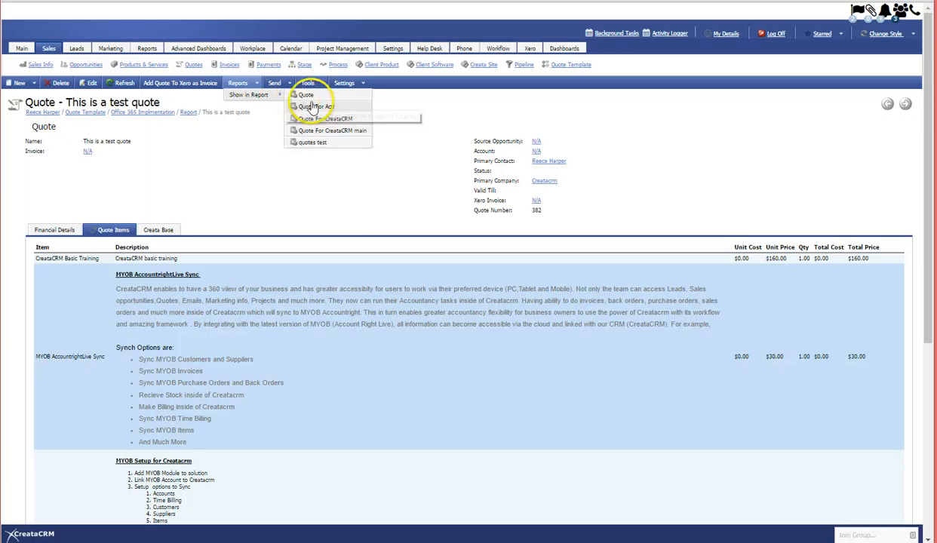
left_click(349, 134)
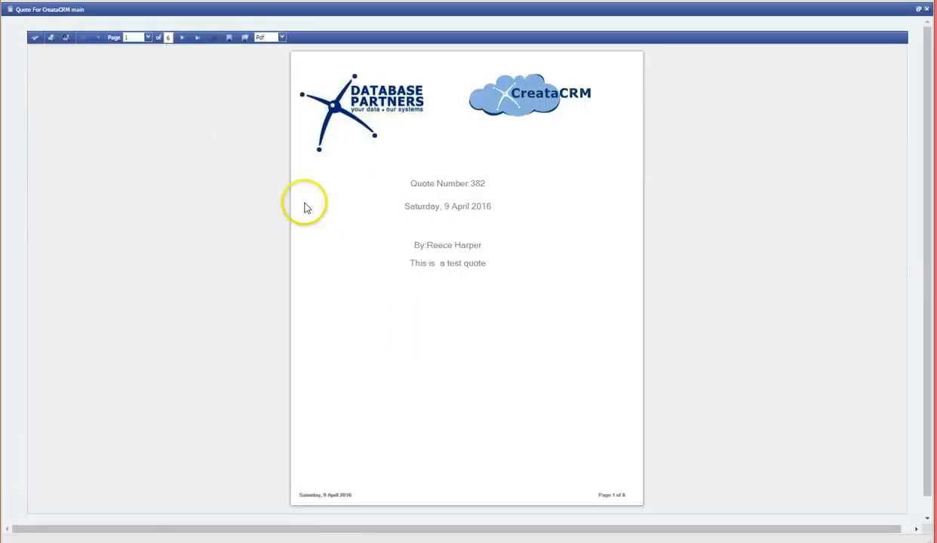
- Page through the quote report to review its item, totals and feature pages, ending back on page 2
left_click(181, 38)
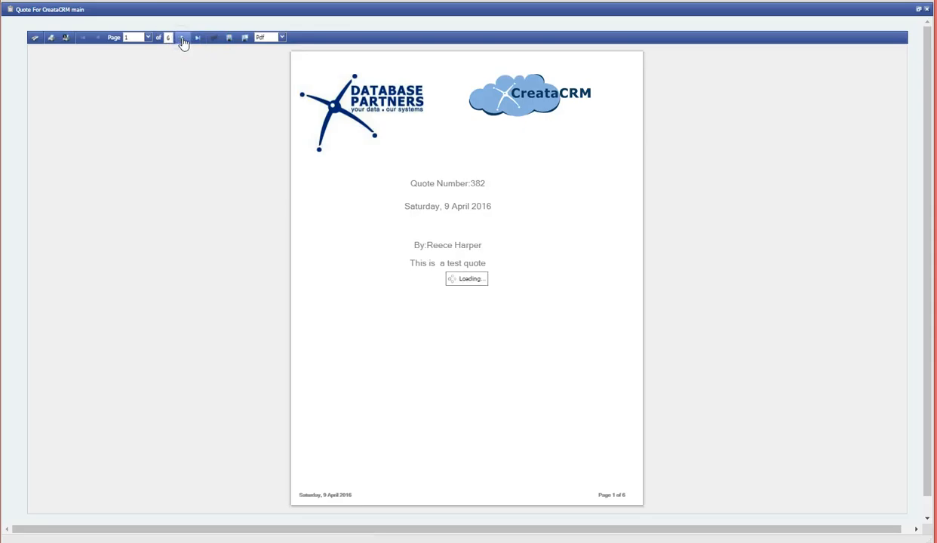
left_click(181, 38)
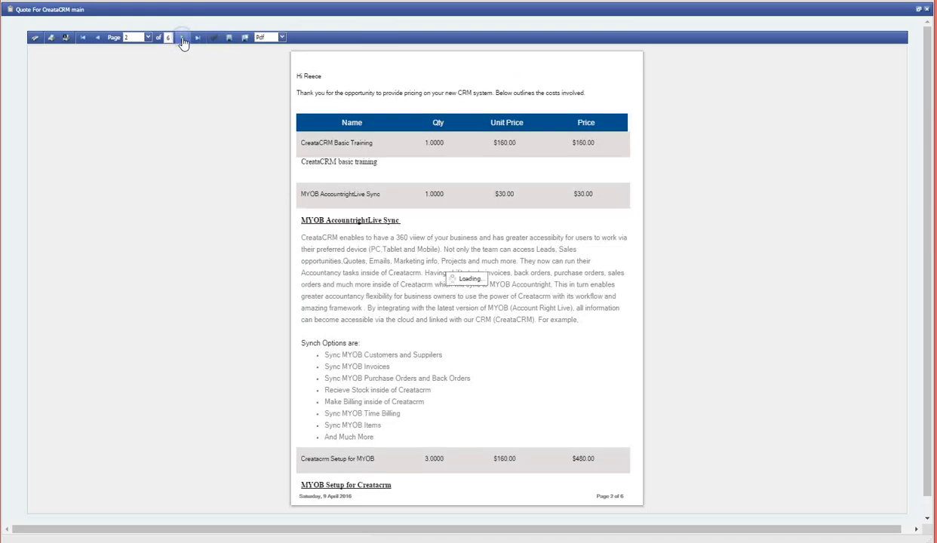
left_click(182, 38)
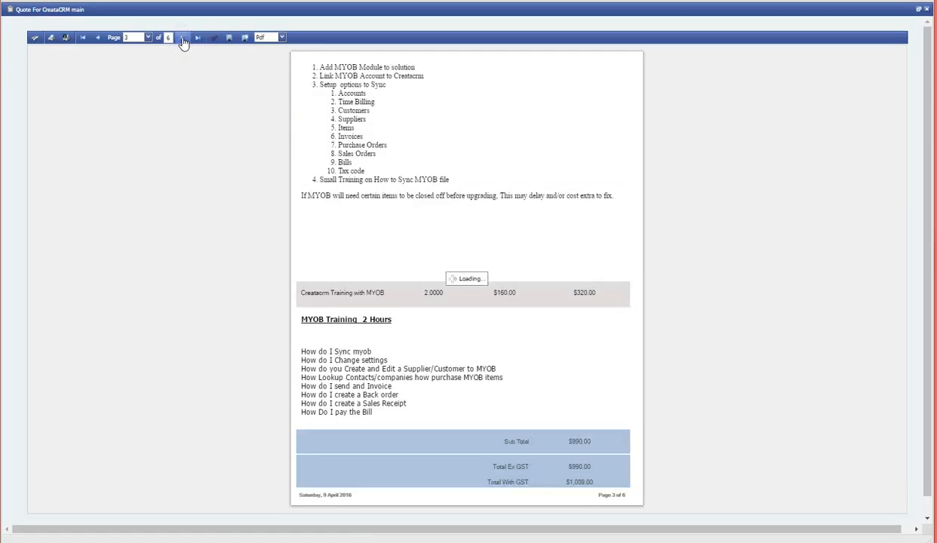
left_click(184, 39)
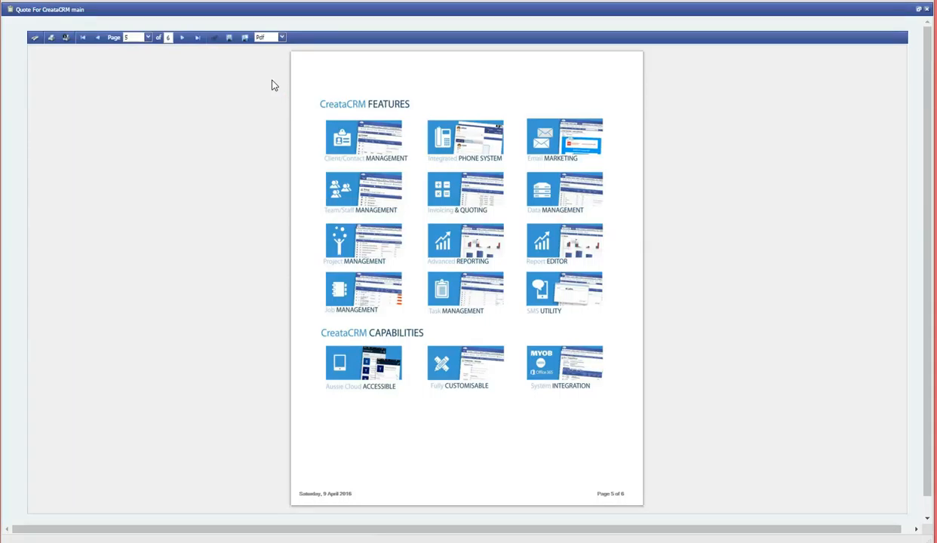
left_click(98, 37)
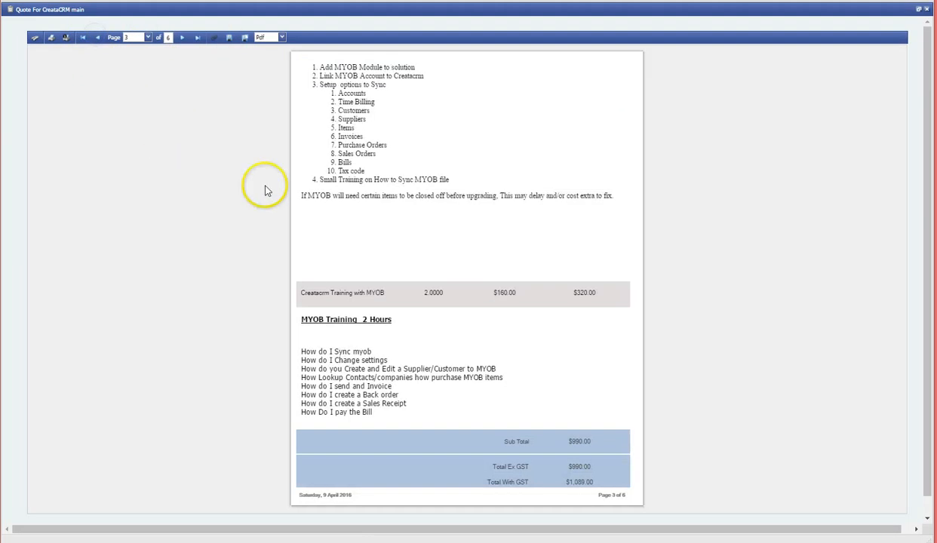
left_click(97, 37)
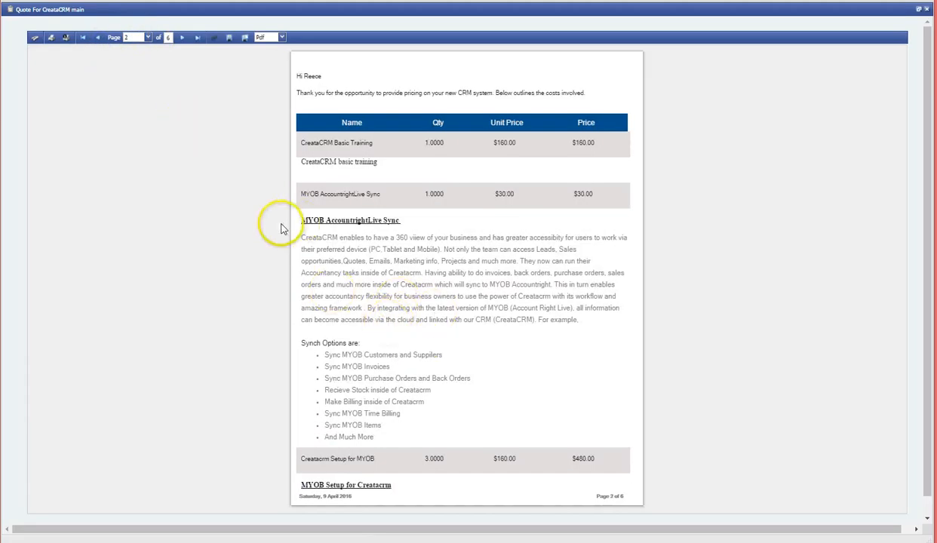
- Start an email with the quote report attached as a PDF and add the quote's primary contact as recipient
left_click(213, 40)
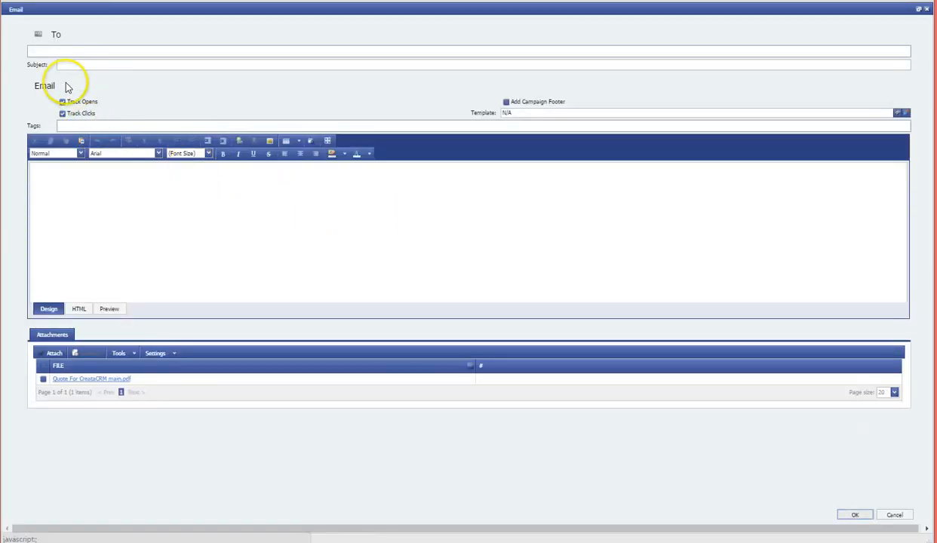
left_click(61, 53)
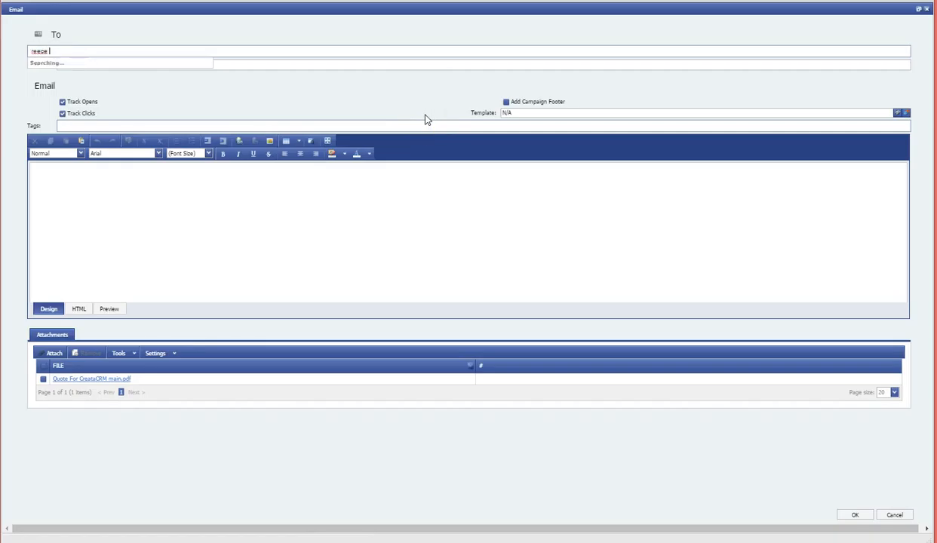
key("Return")
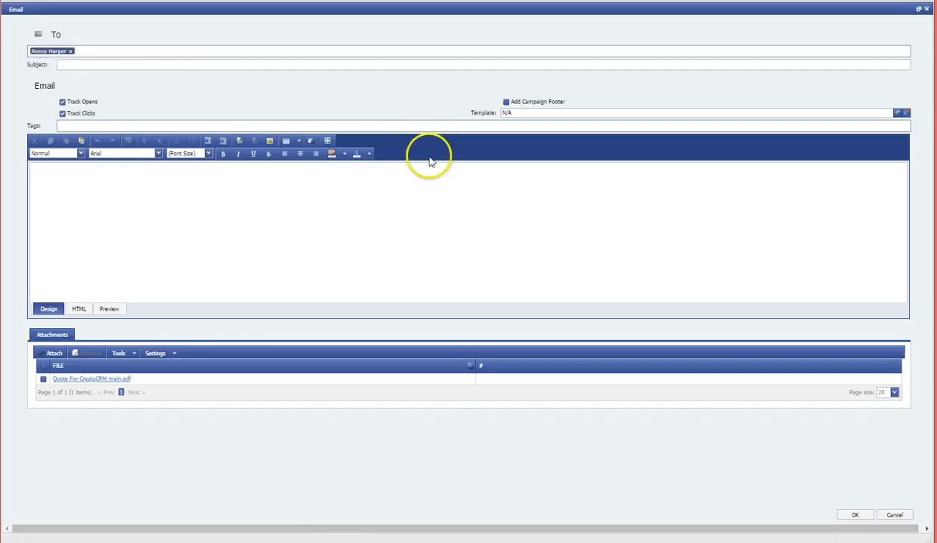
- Search the email templates for "warm" and apply the Quote Warm Fuzzy template to the email
left_click(896, 114)
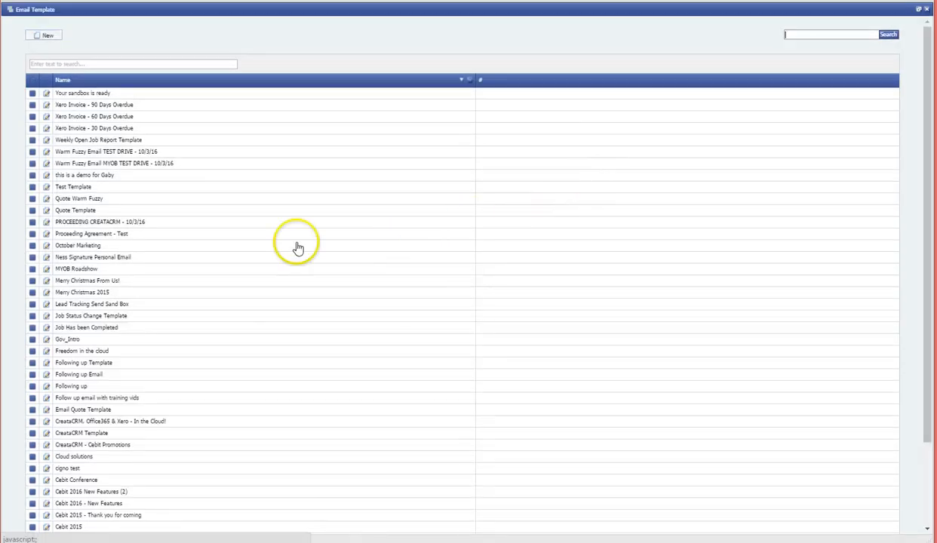
left_click(57, 64)
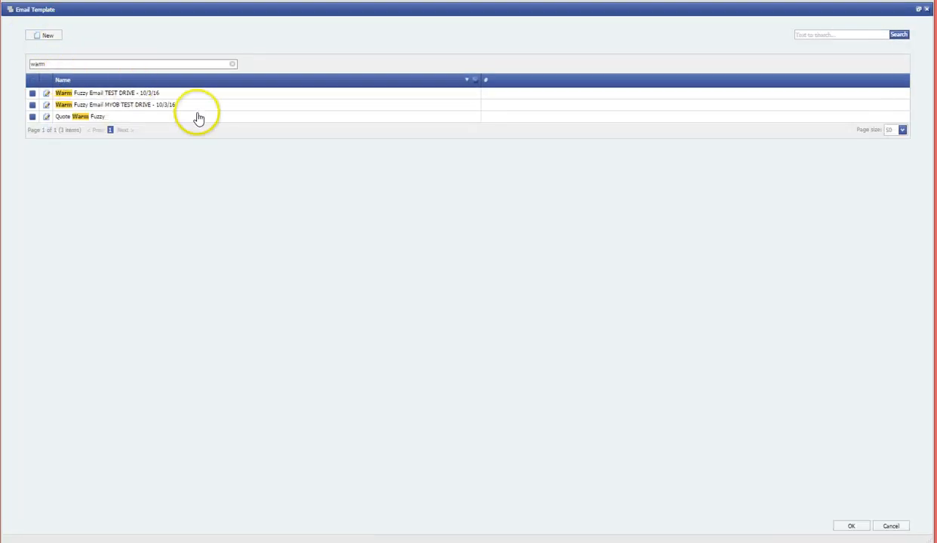
double_click(147, 116)
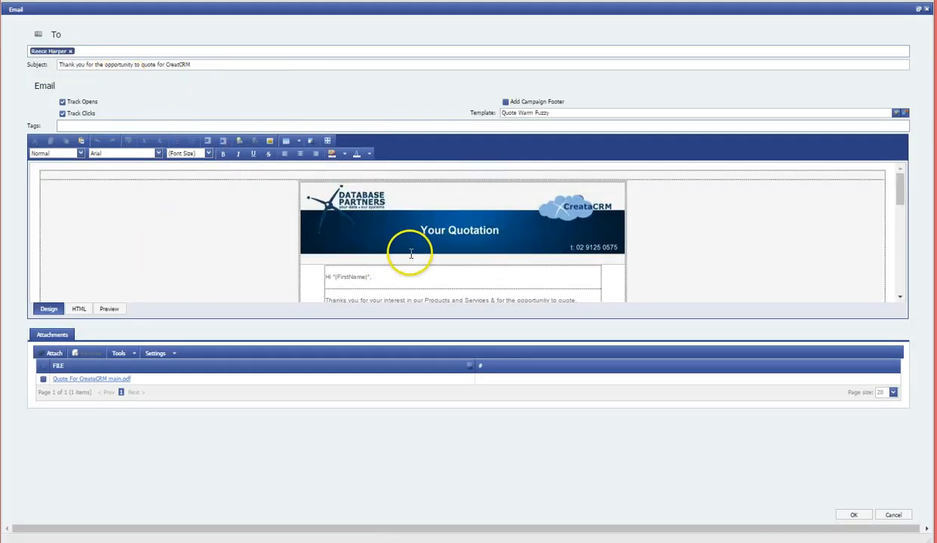
scroll(408, 256, "down", 3)
scroll(407, 258, "up", 5)
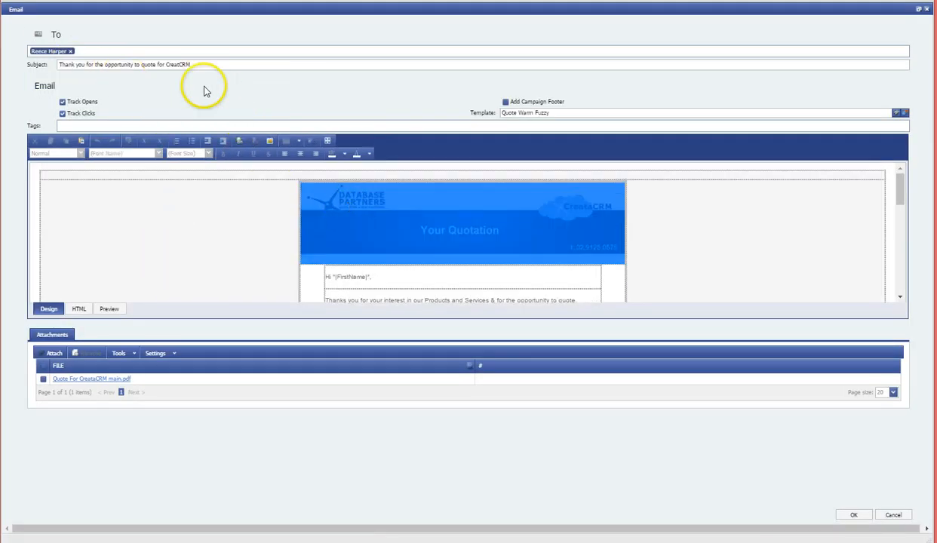
left_click_drag(193, 64, 53, 64)
left_click(98, 215)
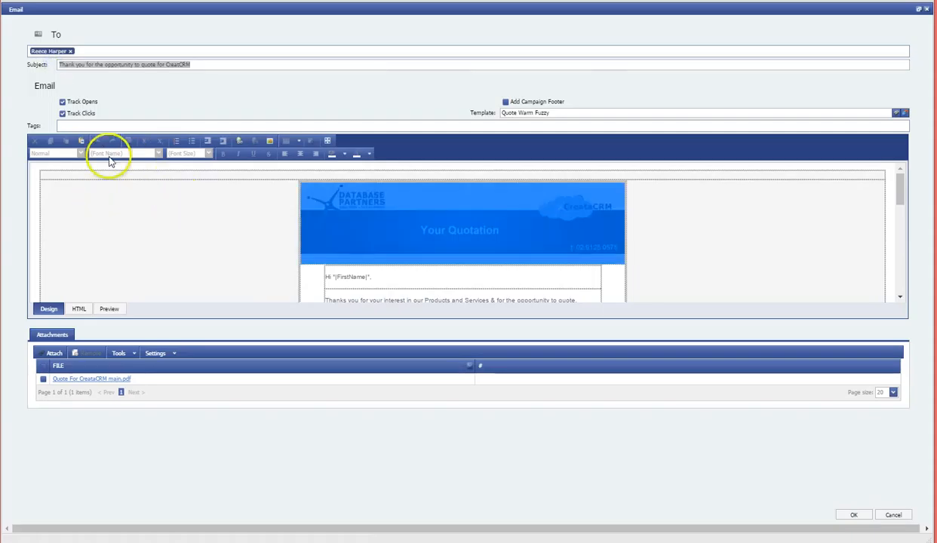
- Add the existing Quote tag to the email that carries the PDF report
left_click(118, 124)
type("q")
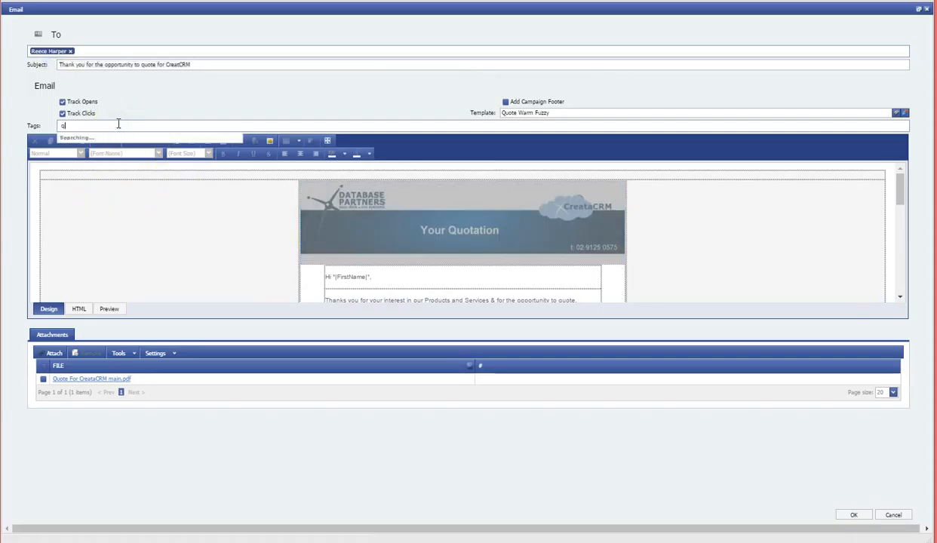
type("uote")
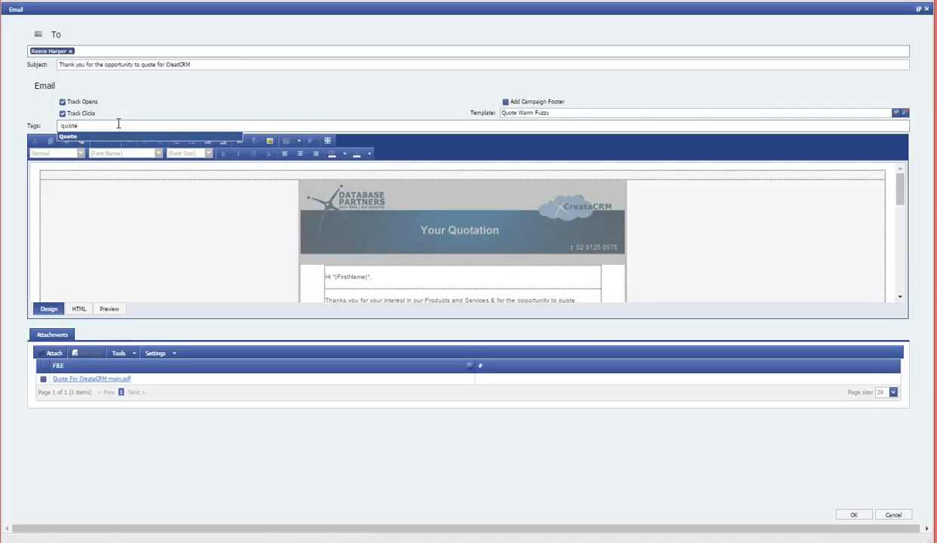
key("Return")
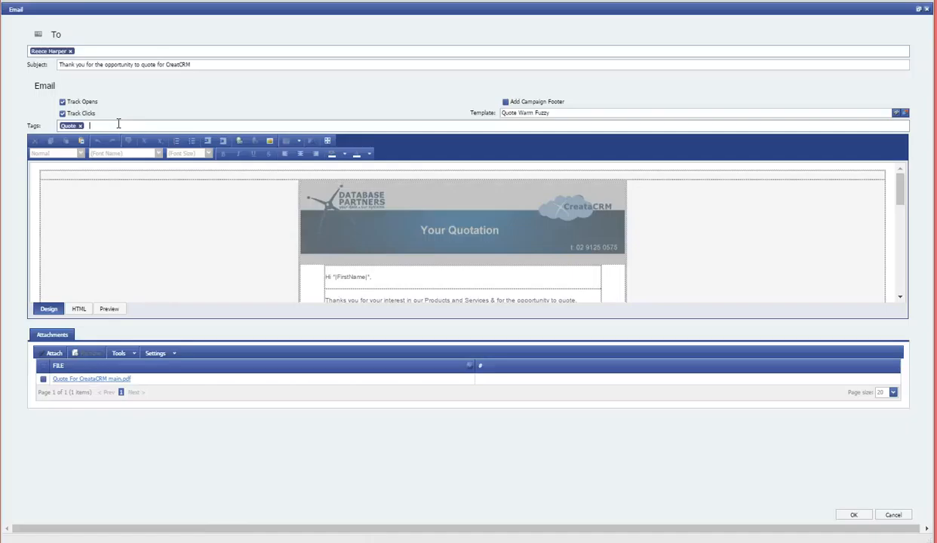
left_click(112, 385)
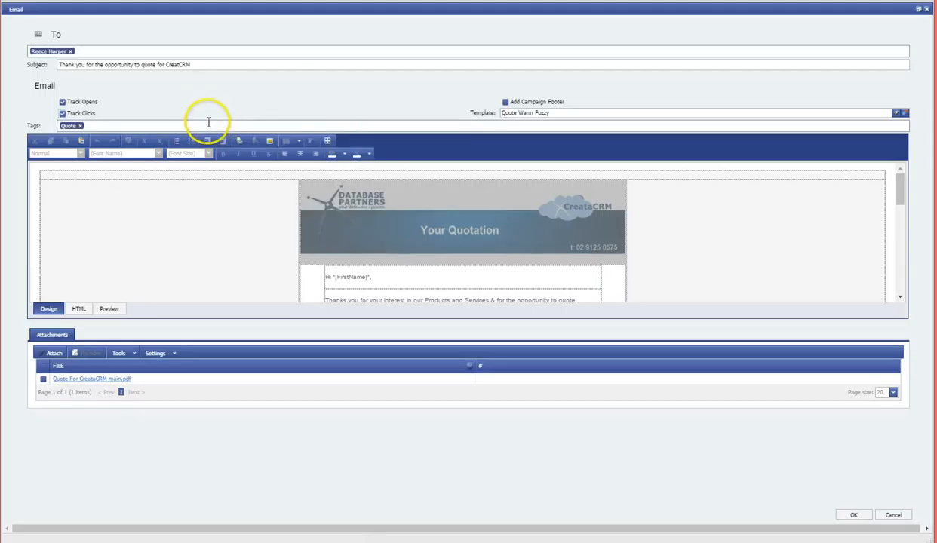
- Put a comma after "at all" in the email body's sentence beginning "If anything is unclear"
left_click(412, 273)
scroll(412, 272, "down", 3)
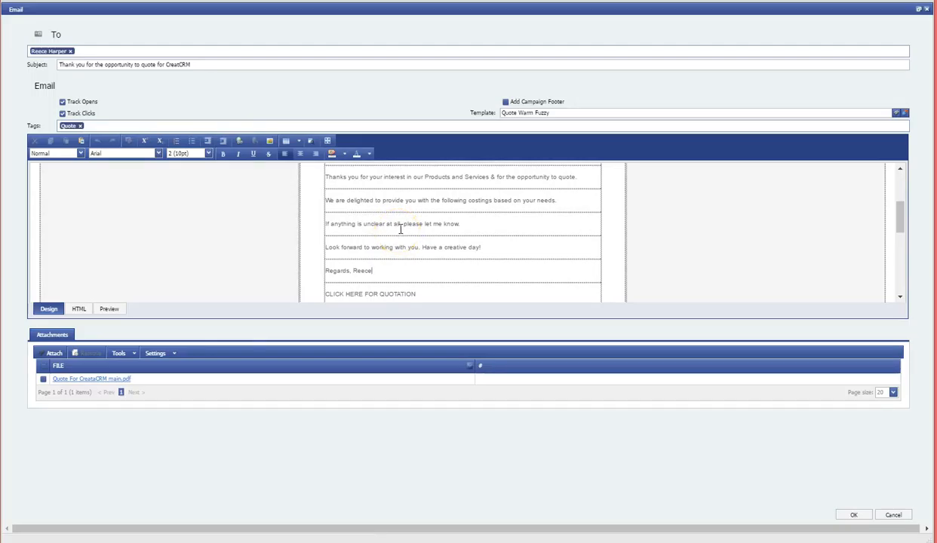
left_click(402, 224)
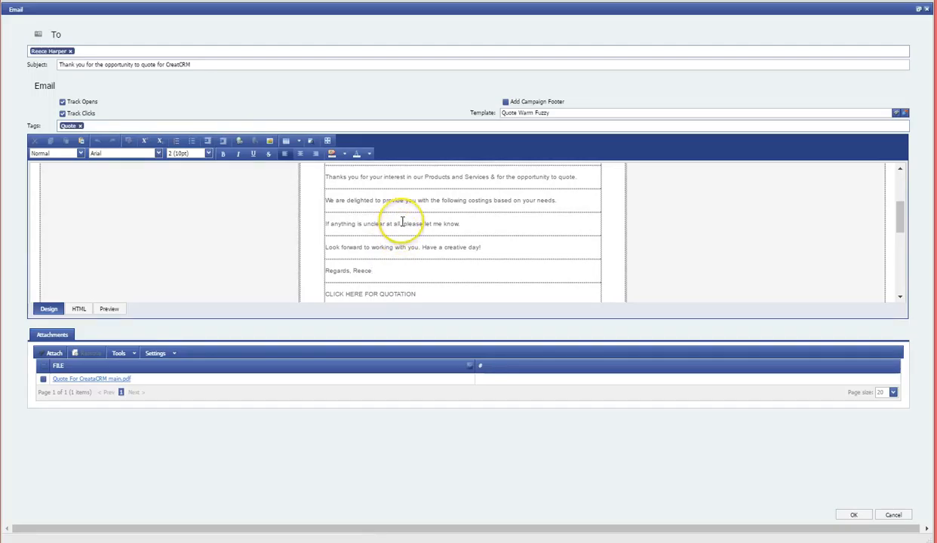
type(",")
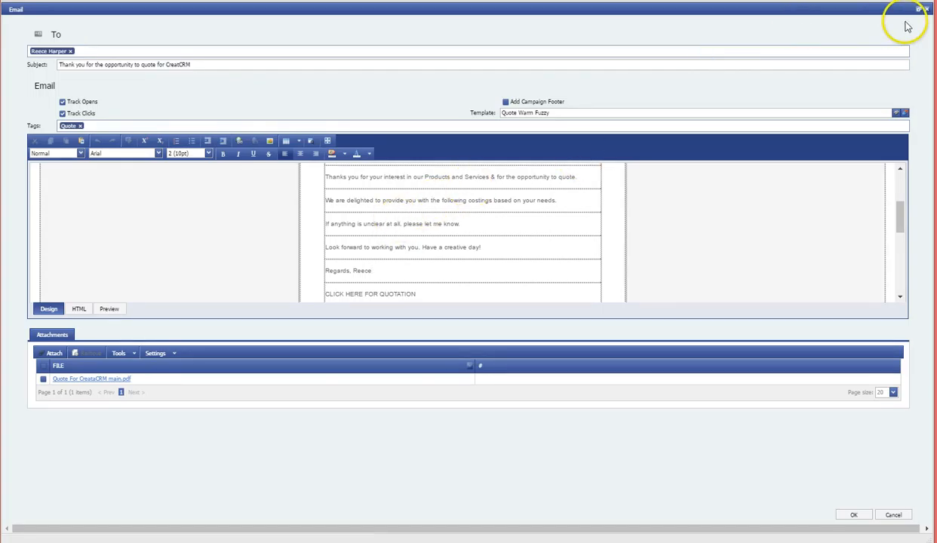
- Send the quote email with its PDF attachment, without discarding it, and dismiss the background jobs window
left_click(926, 9)
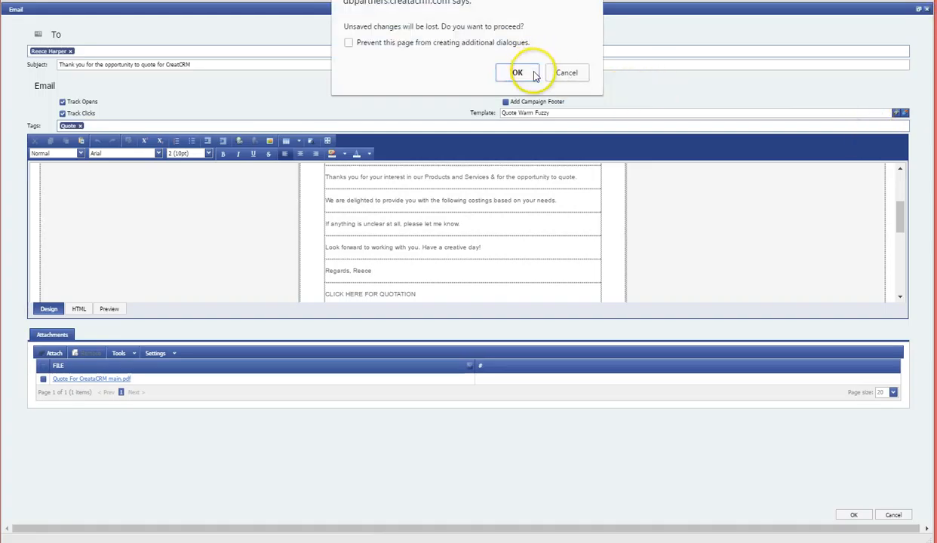
left_click(567, 73)
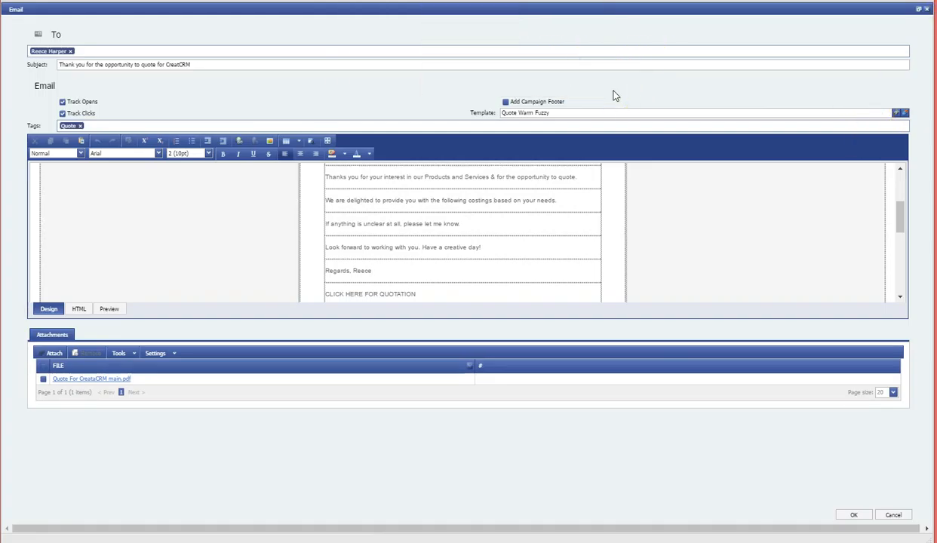
left_click(849, 515)
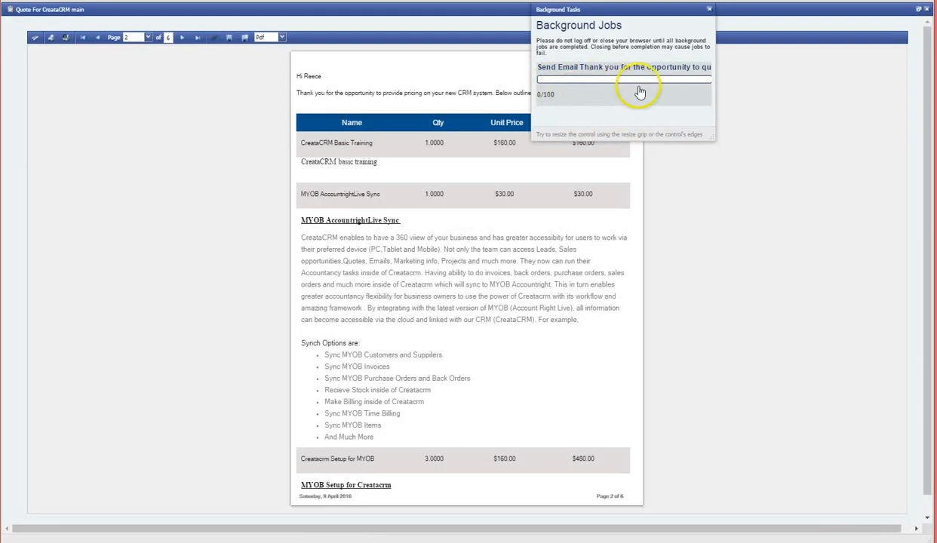
left_click(713, 12)
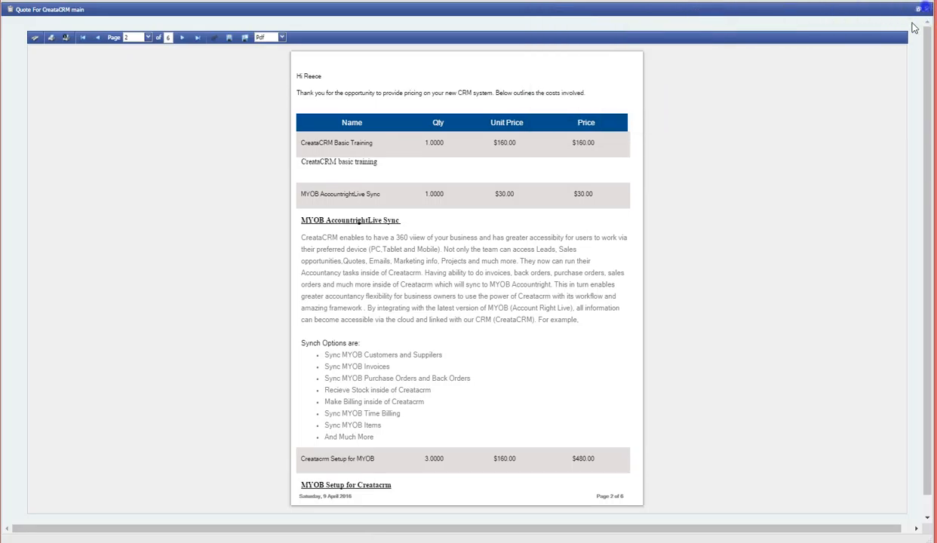
- Close the report and start a new email from the test quote using the Email Quote Template
left_click(926, 9)
scroll(671, 241, "up", 2)
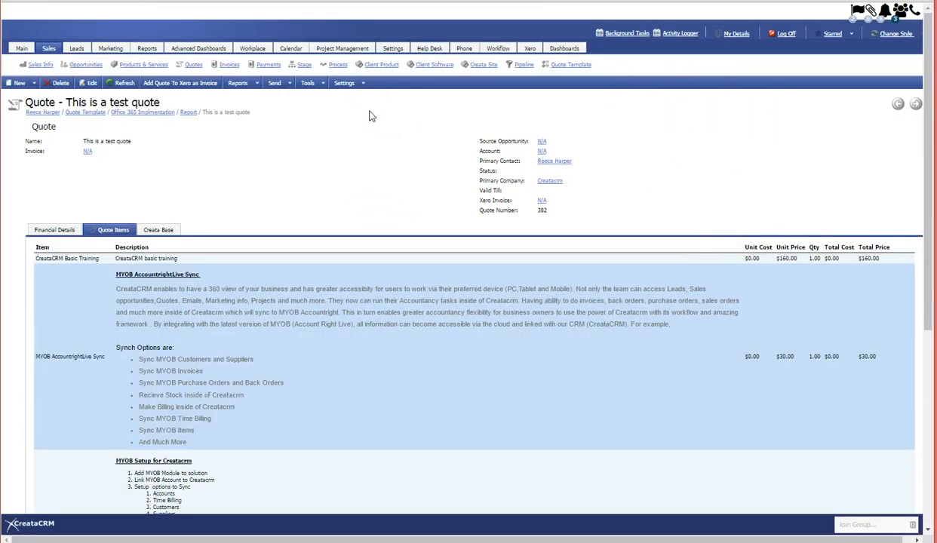
left_click(348, 157)
left_click(253, 83)
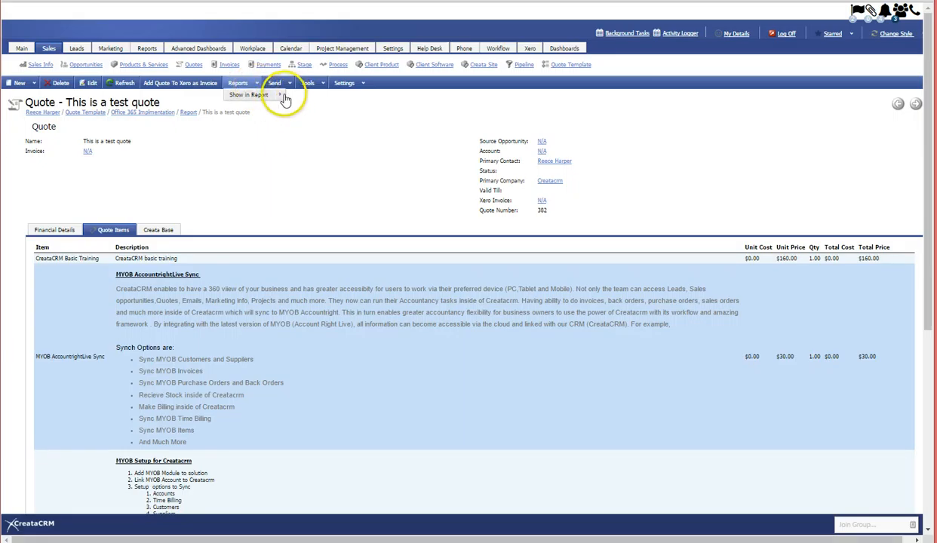
left_click(288, 84)
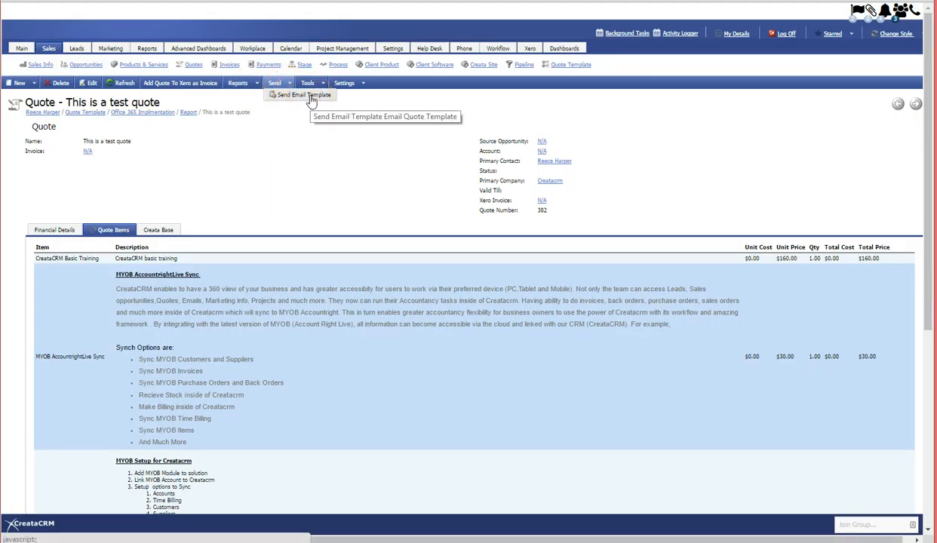
left_click(311, 102)
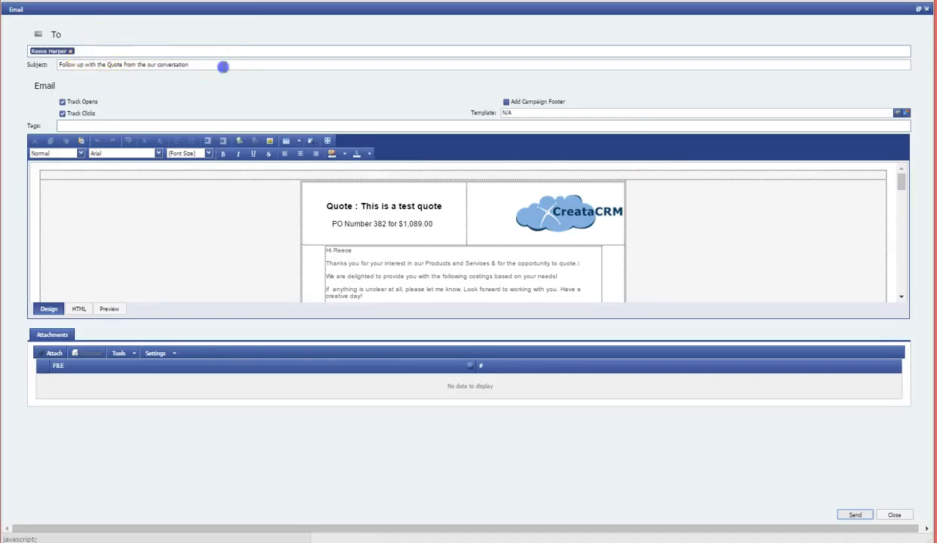
- Tag the follow-up email made from the Email Quote Template with Quote
left_click_drag(224, 65, 57, 67)
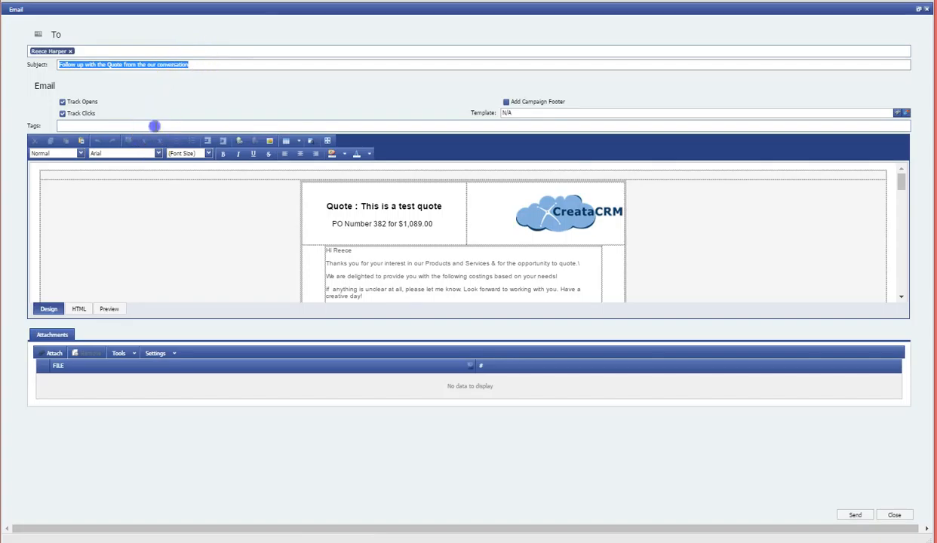
left_click(156, 125)
type("q")
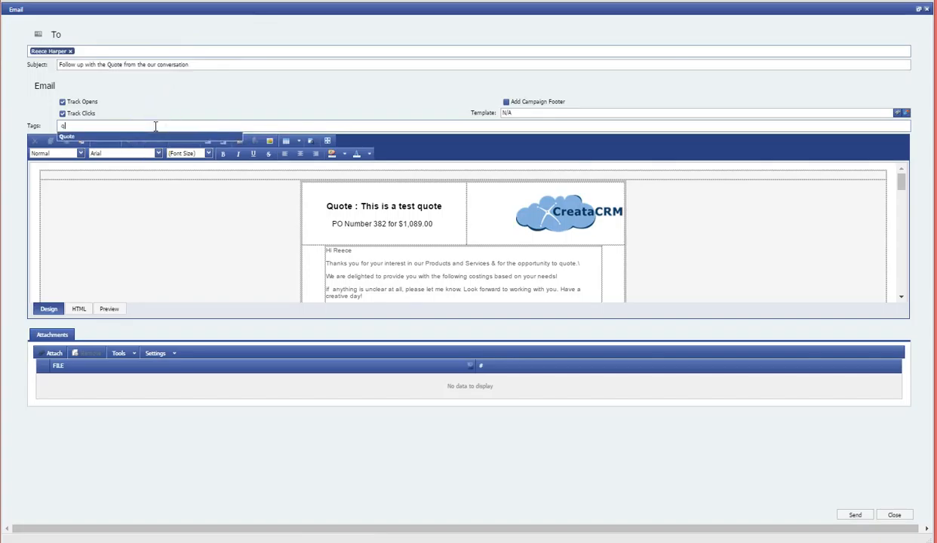
type("uot")
key("Return")
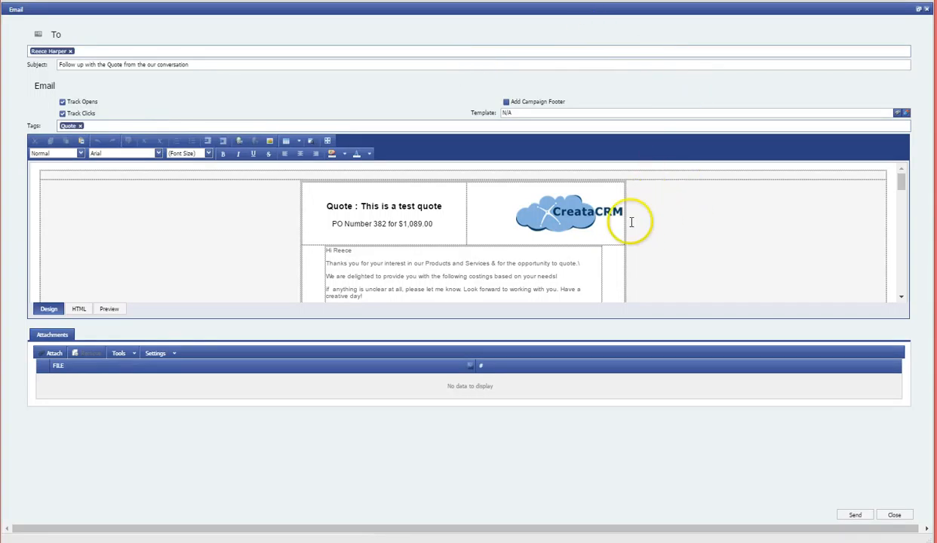
- Expand the follow-up email's body to full screen and examine its quote header, item table and MYOB item descriptions
left_click(329, 143)
scroll(481, 219, "down", 10)
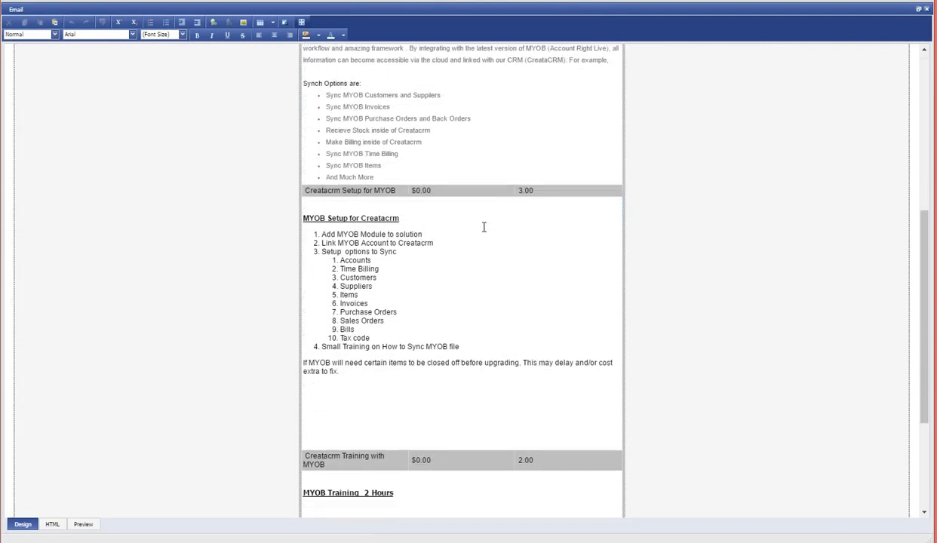
scroll(483, 227, "down", 2)
scroll(484, 226, "up", 6)
left_click(515, 162)
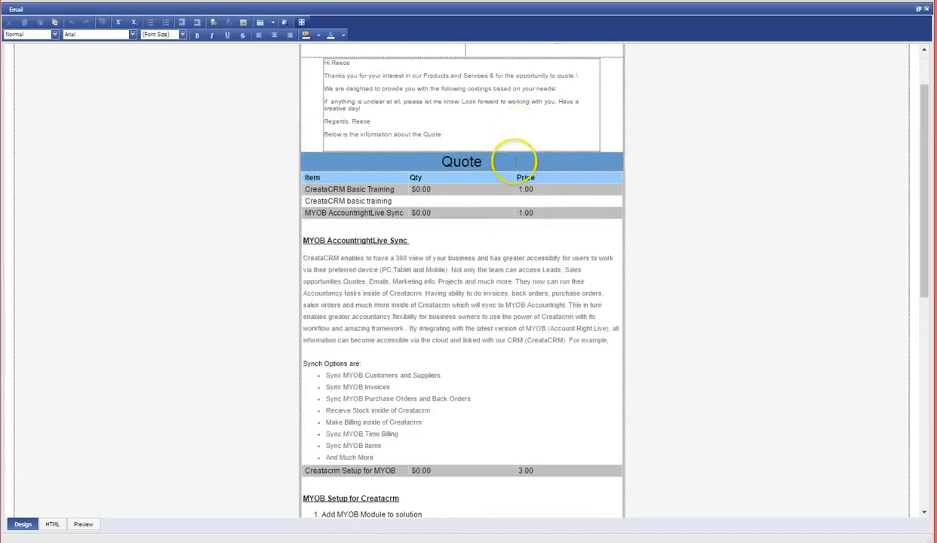
scroll(452, 154, "up", 3)
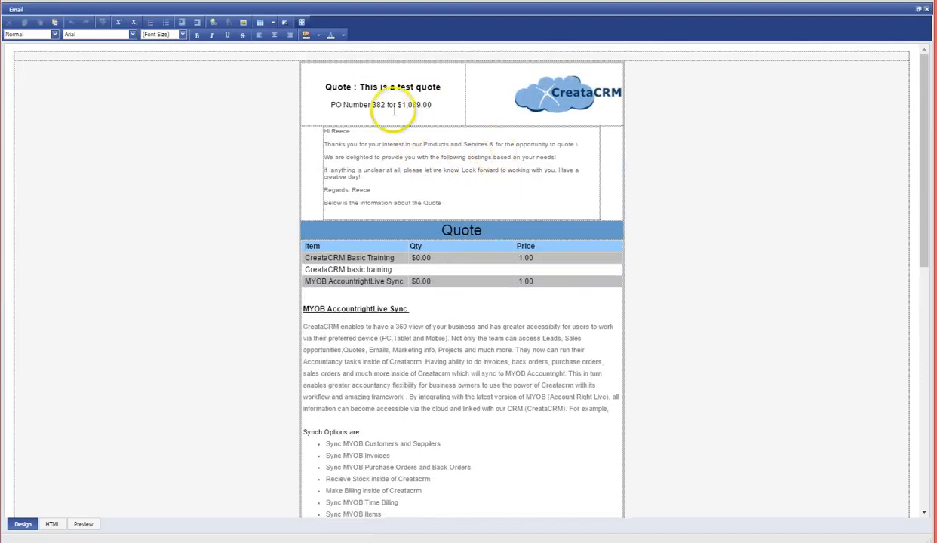
left_click(368, 89)
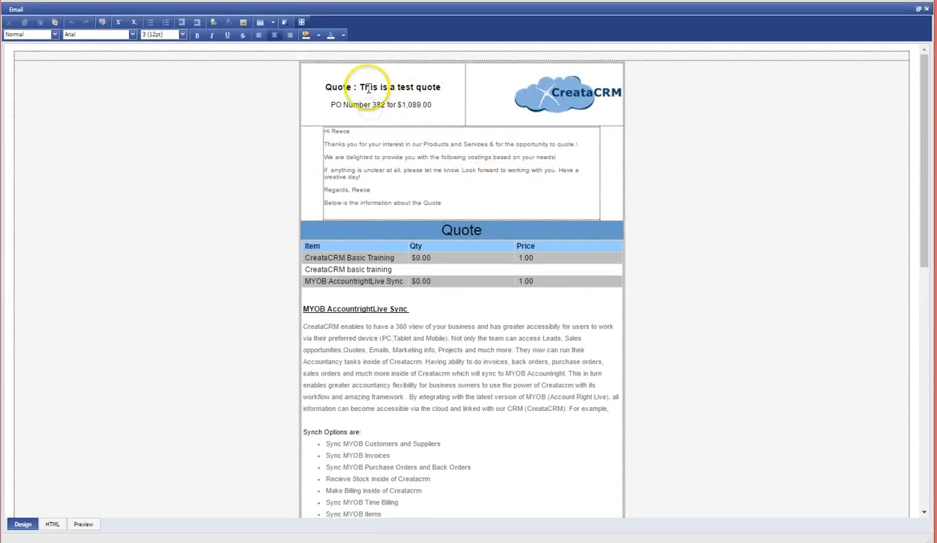
left_click_drag(367, 89, 396, 87)
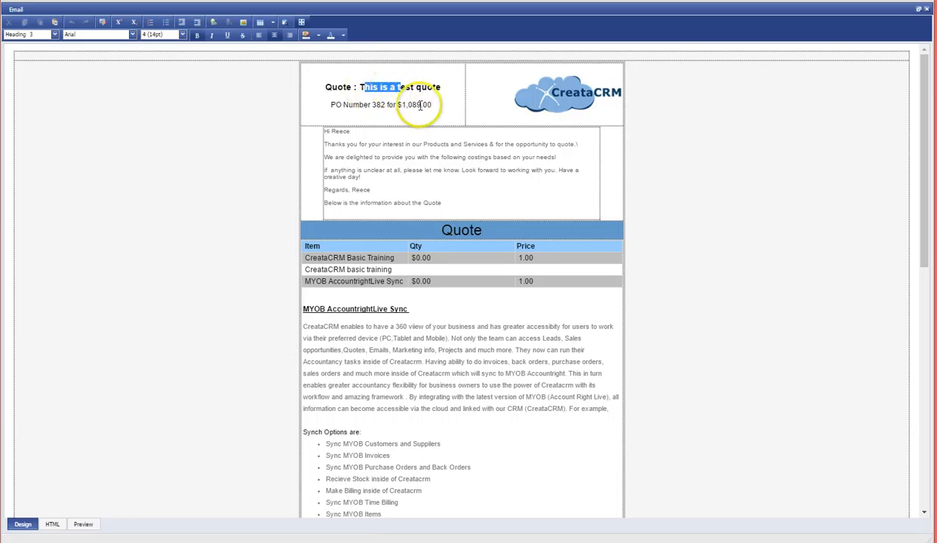
scroll(350, 155, "down", 3)
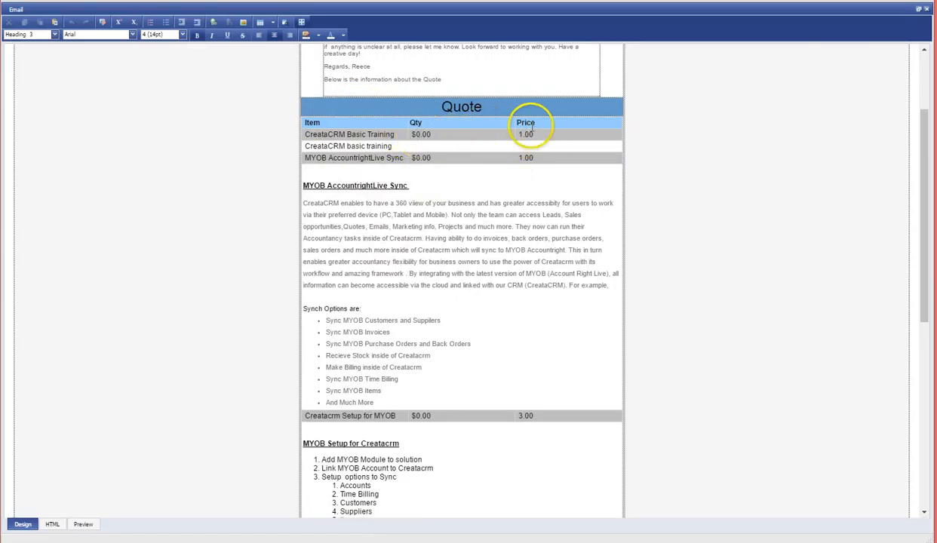
scroll(512, 171, "down", 3)
scroll(511, 174, "down", 5)
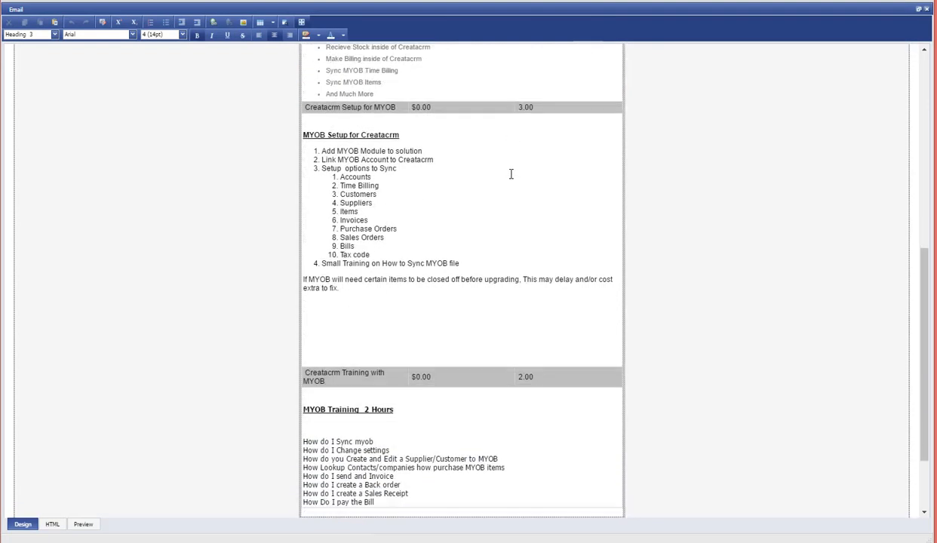
scroll(509, 174, "up", 6)
left_click(302, 22)
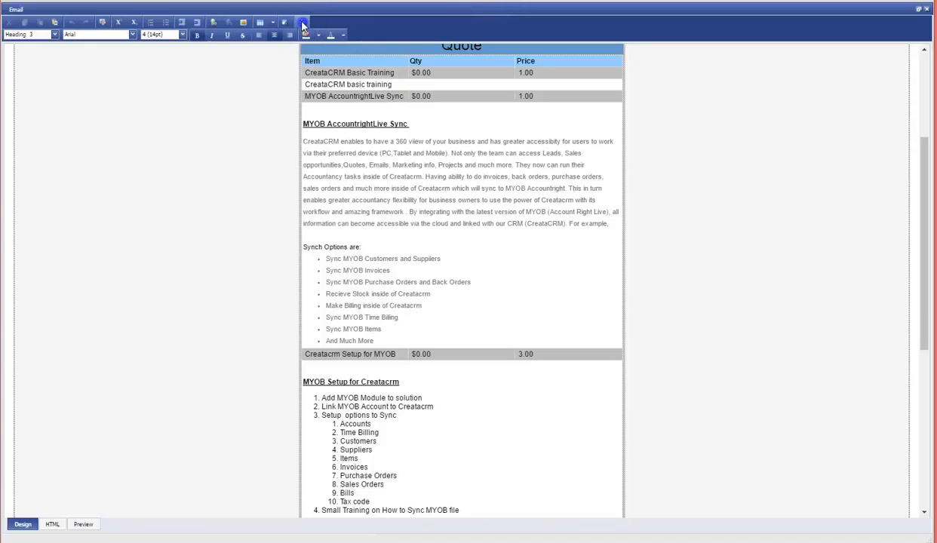
- Check the follow-up email's body down to its footer at normal size, and look through it again in full screen
left_click(532, 269)
scroll(530, 267, "down", 2)
scroll(530, 267, "down", 10)
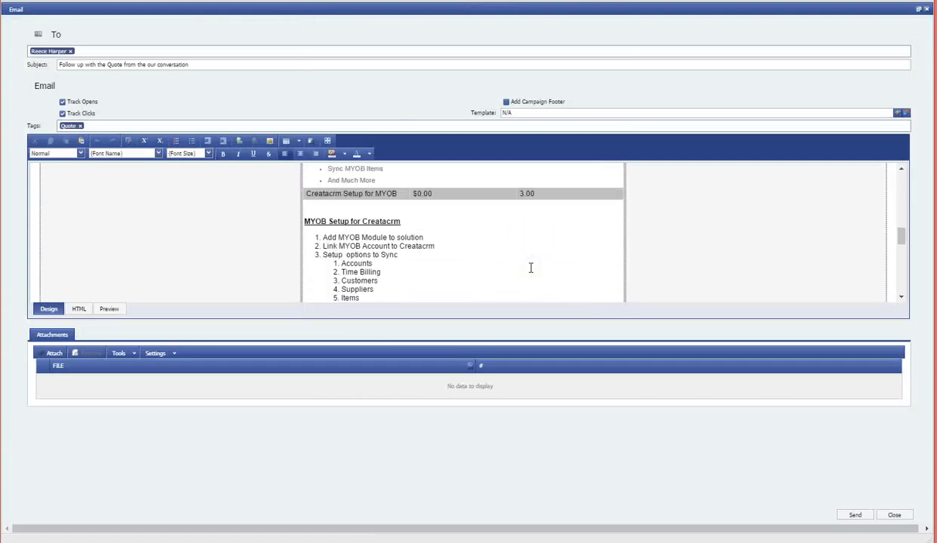
scroll(530, 267, "down", 2)
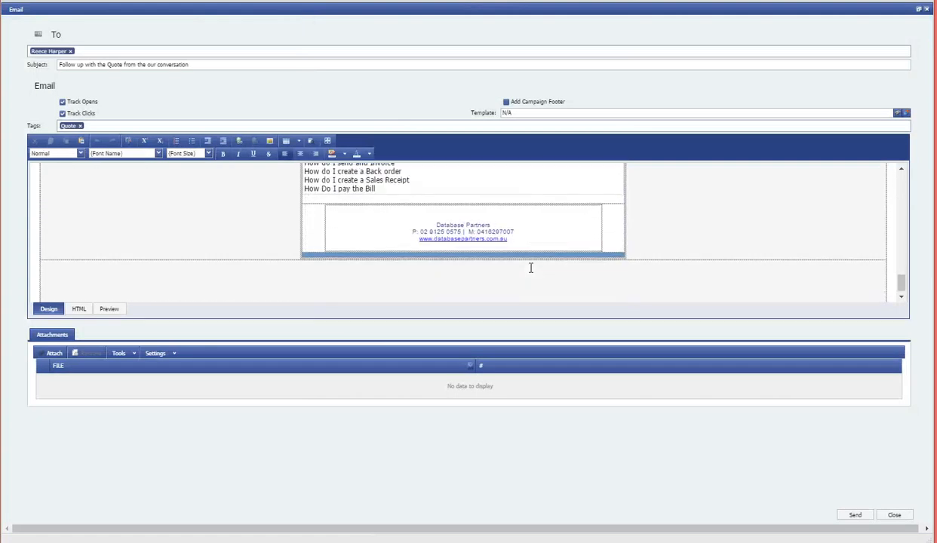
scroll(531, 266, "up", 8)
left_click(333, 142)
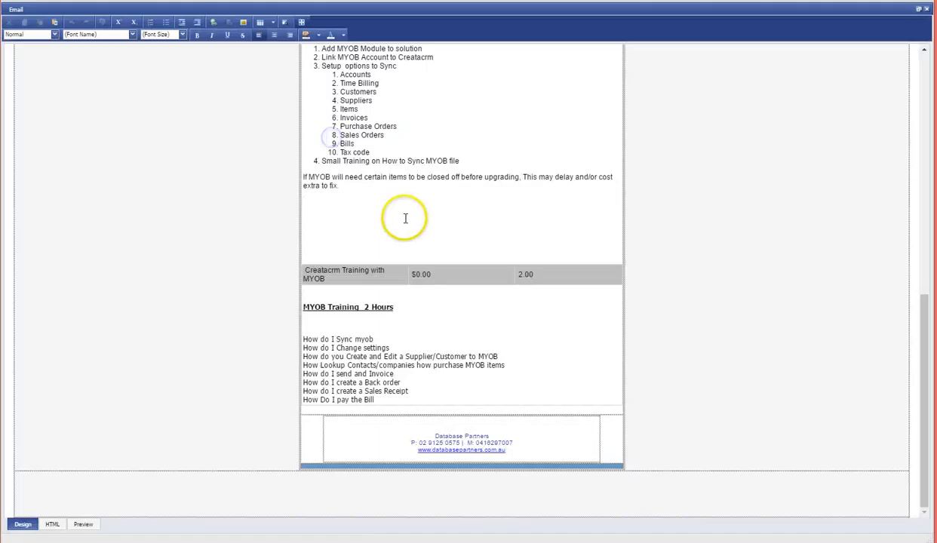
scroll(403, 217, "up", 10)
scroll(405, 218, "down", 10)
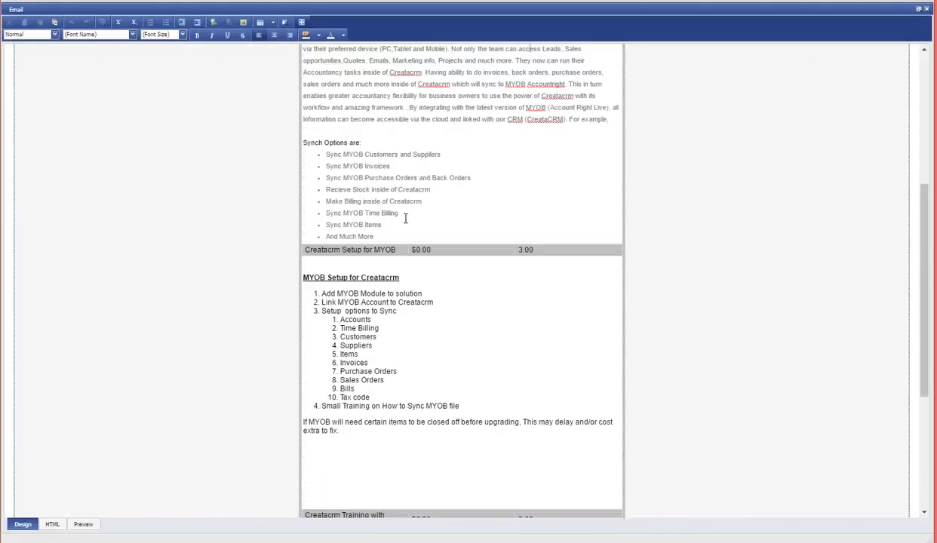
- Look through the follow-up email's full-screen body again, covering the PO number line, item table and MYOB setup description
scroll(405, 218, "up", 10)
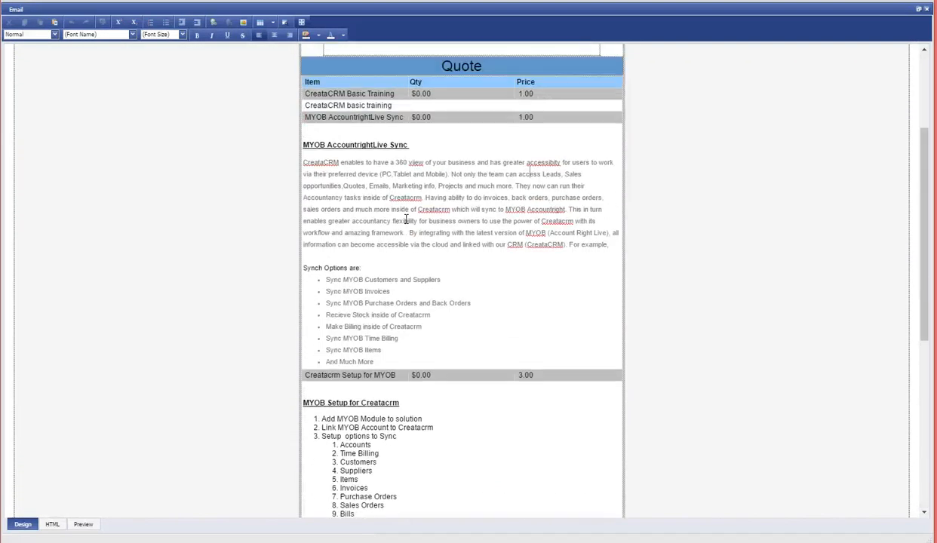
scroll(406, 218, "down", 3)
scroll(405, 219, "down", 3)
left_click(407, 224)
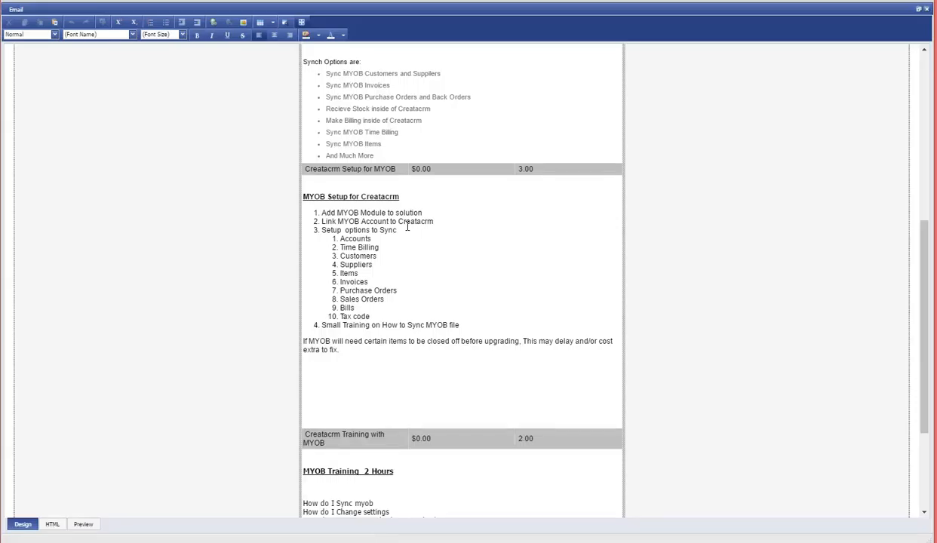
scroll(406, 226, "up", 10)
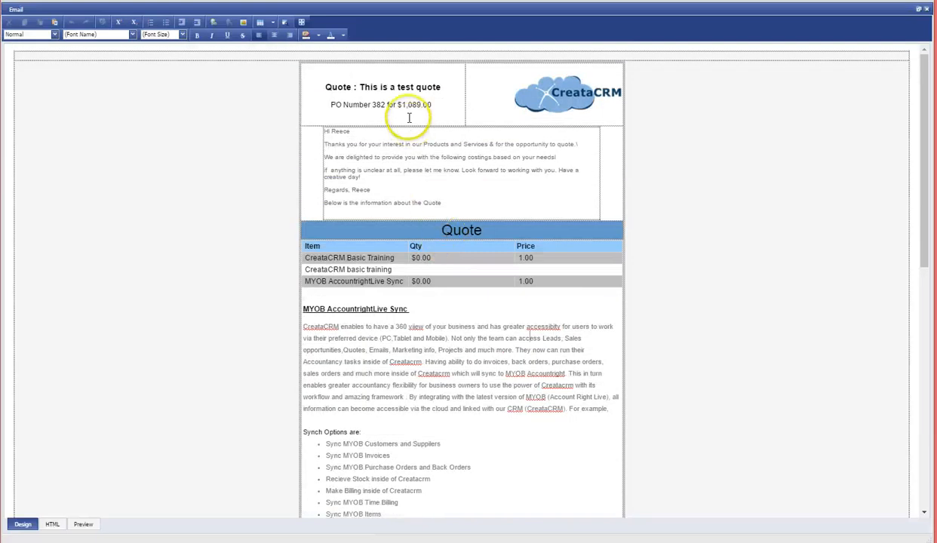
left_click_drag(426, 107, 325, 105)
scroll(457, 215, "down", 8)
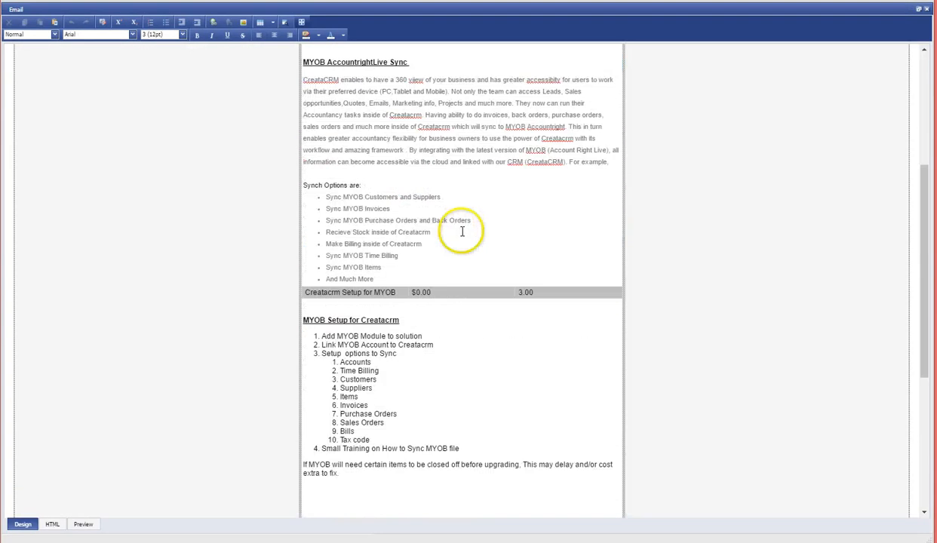
scroll(462, 231, "up", 10)
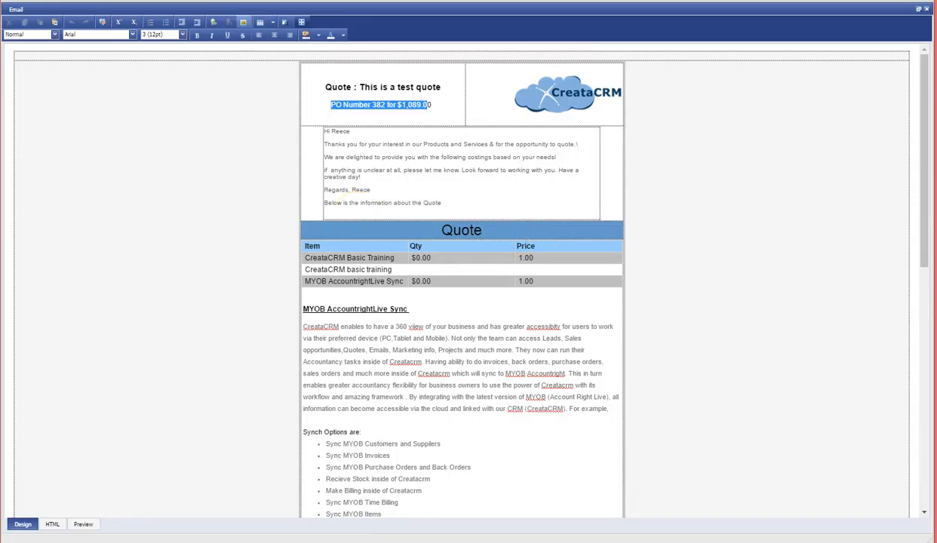
- Return the email body to normal size and send the follow-up email
left_click(302, 22)
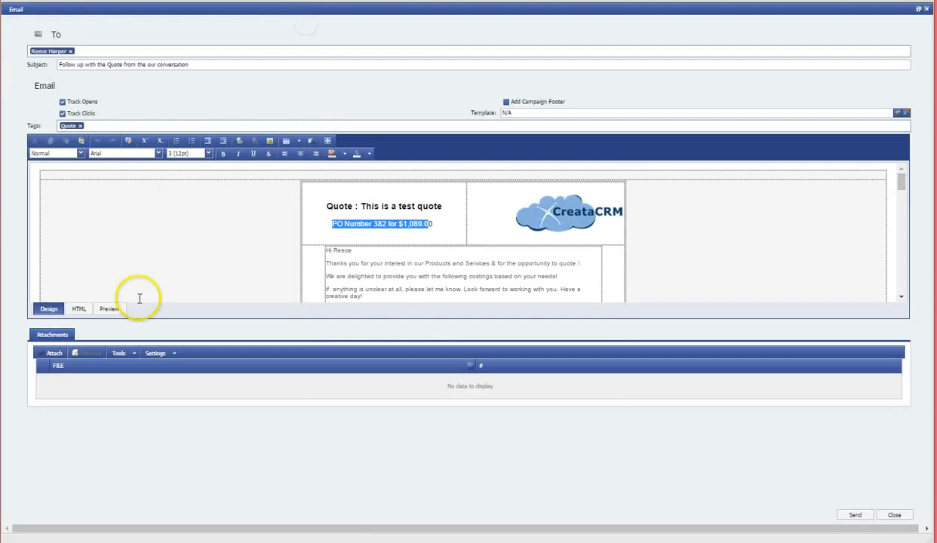
left_click(852, 512)
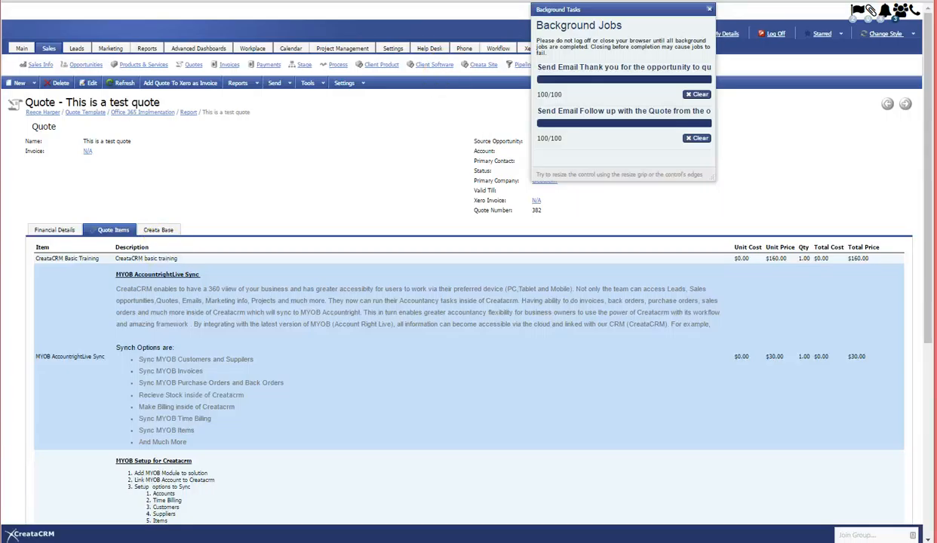
left_click(221, 203)
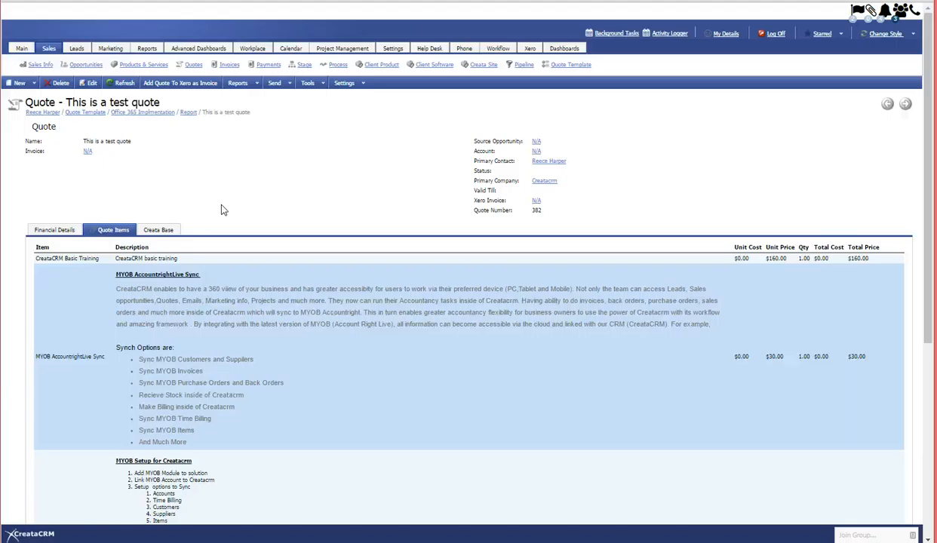
- Export the test quote to a job
left_click(363, 84)
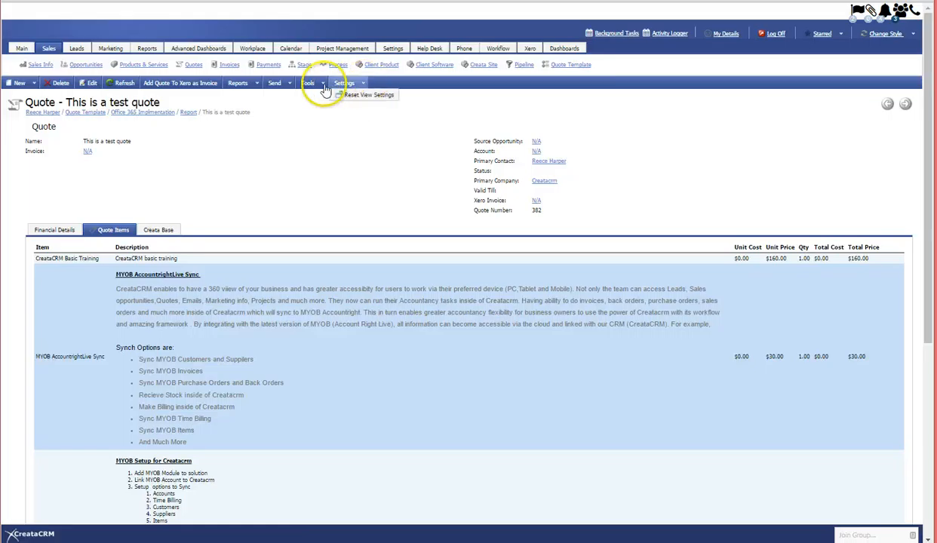
left_click(323, 85)
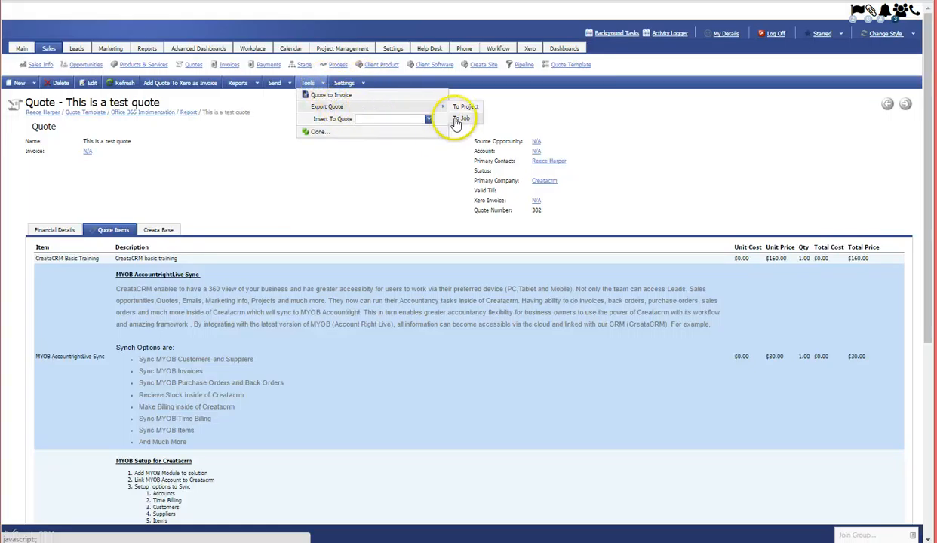
left_click(457, 119)
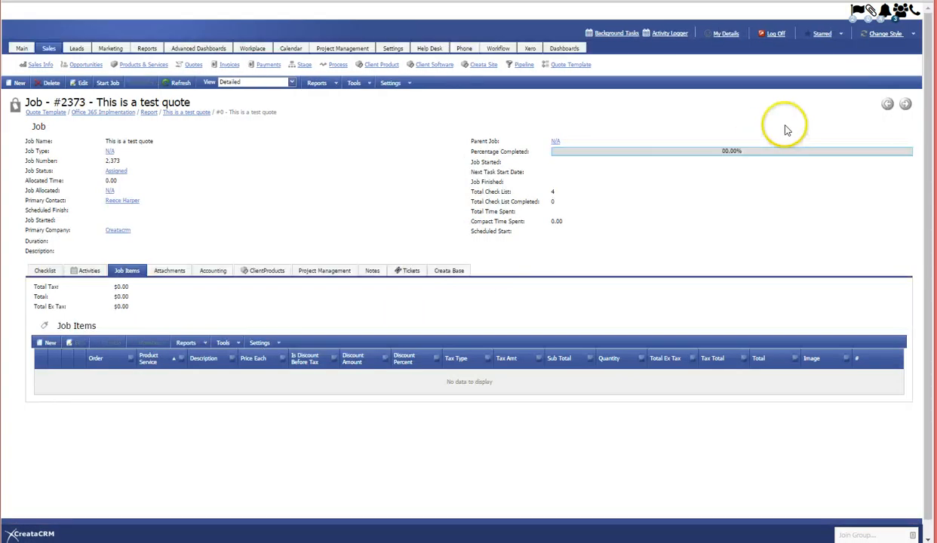
- Check the new job's activities, checklist and job items
left_click(97, 272)
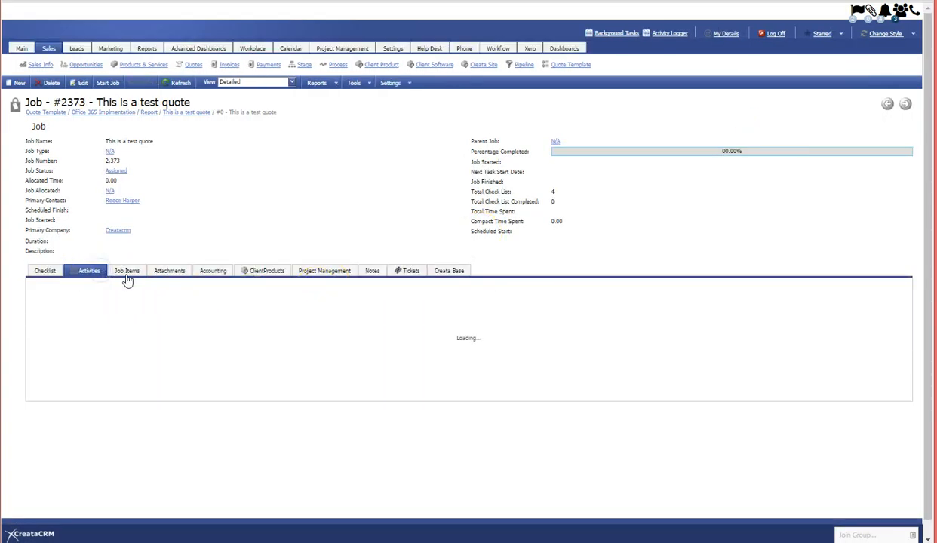
left_click(46, 272)
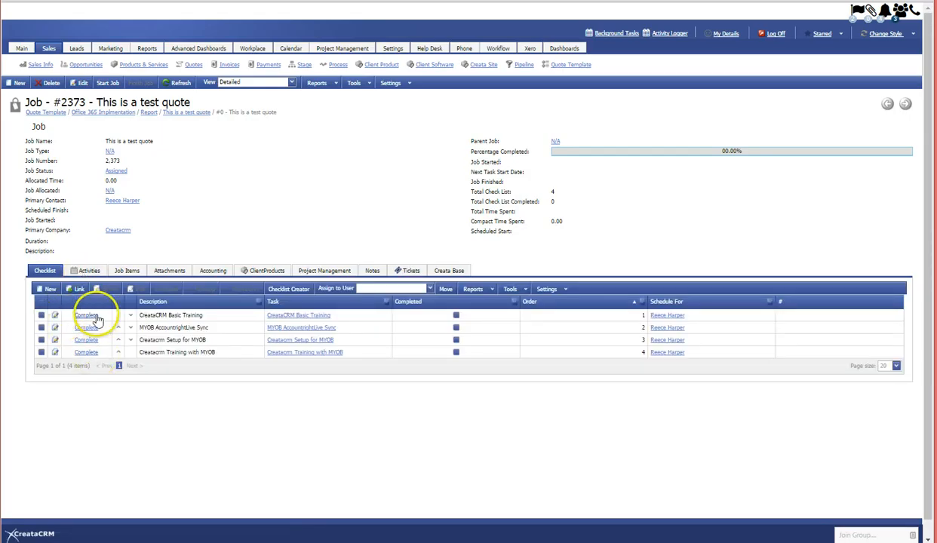
left_click(125, 271)
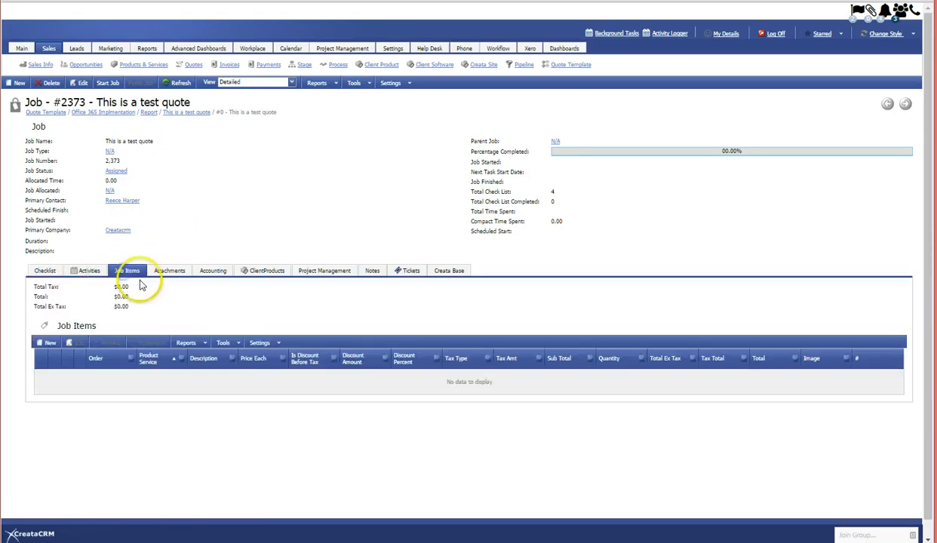
left_click(89, 272)
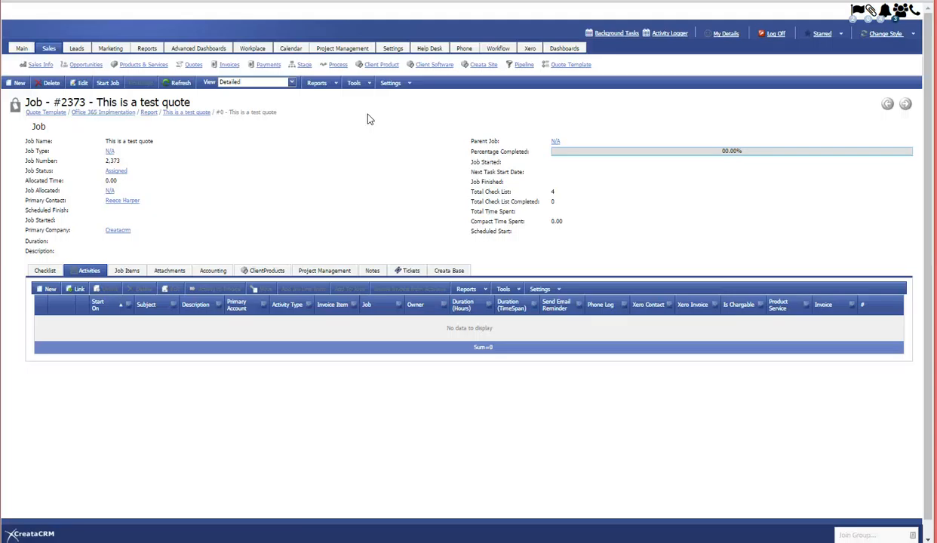
- Go back from the job to the test quote and try to convert it to an invoice
left_click(189, 113)
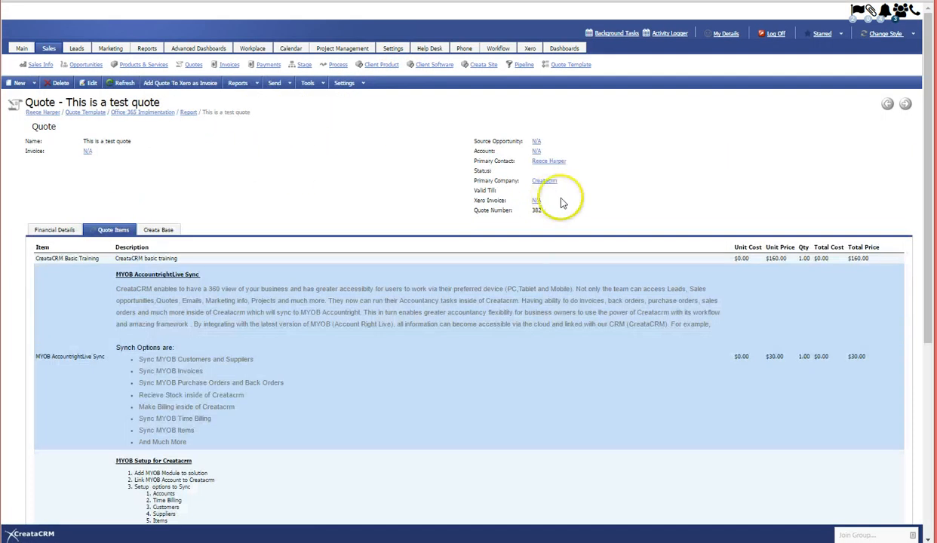
left_click(365, 83)
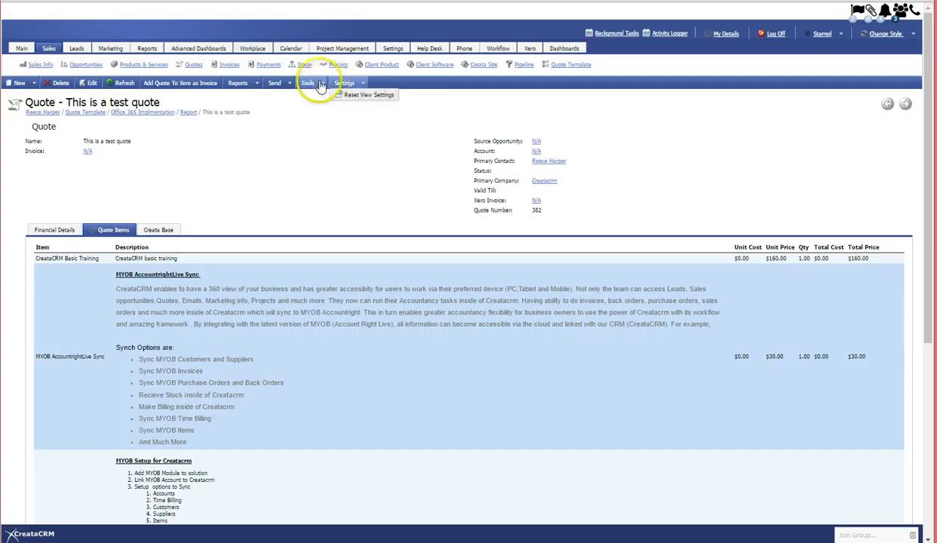
left_click(203, 142)
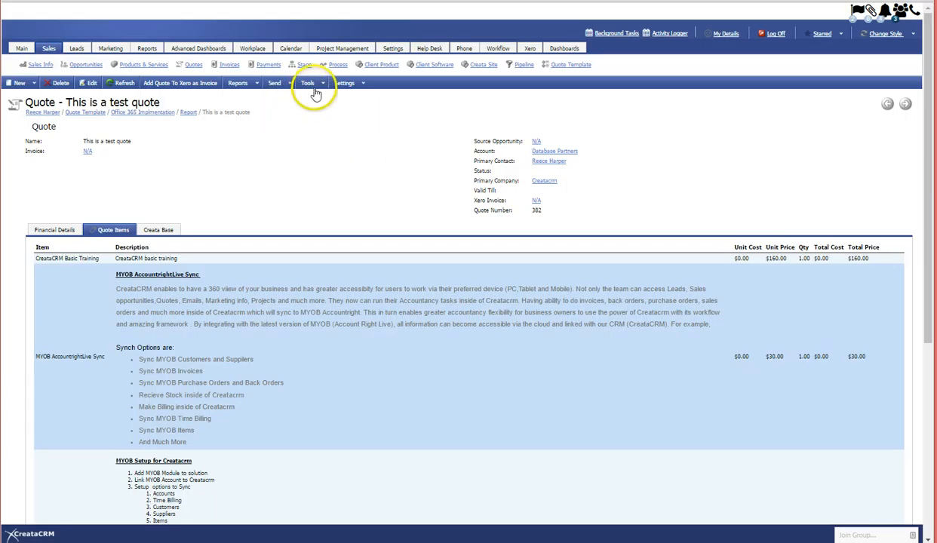
left_click(288, 84)
left_click(323, 85)
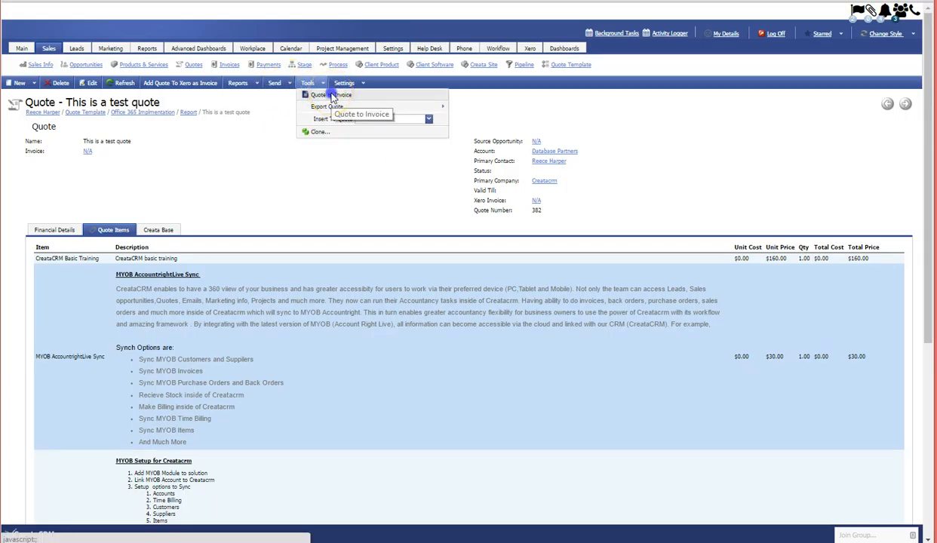
left_click(332, 96)
left_click(514, 92)
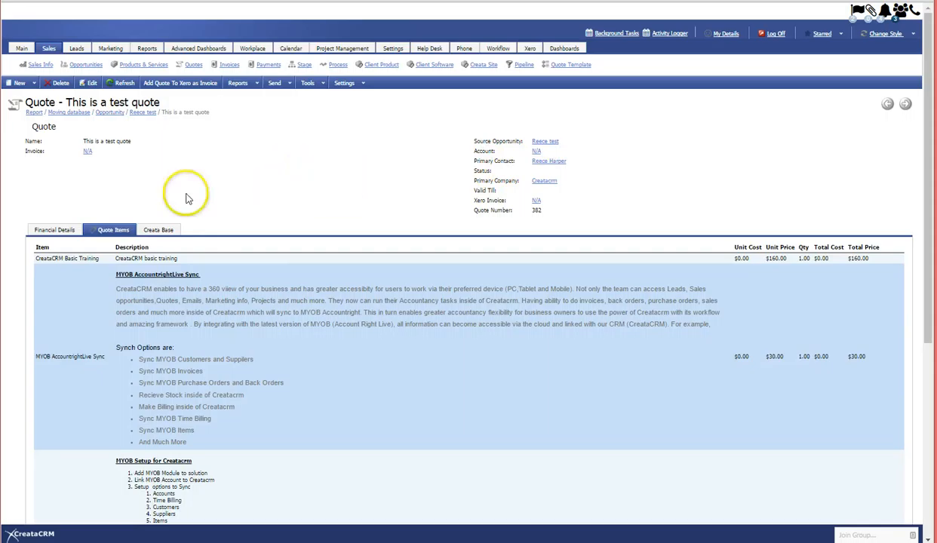
- Try again to convert the test quote to an invoice, with its source opportunity linked
left_click(326, 84)
left_click(333, 95)
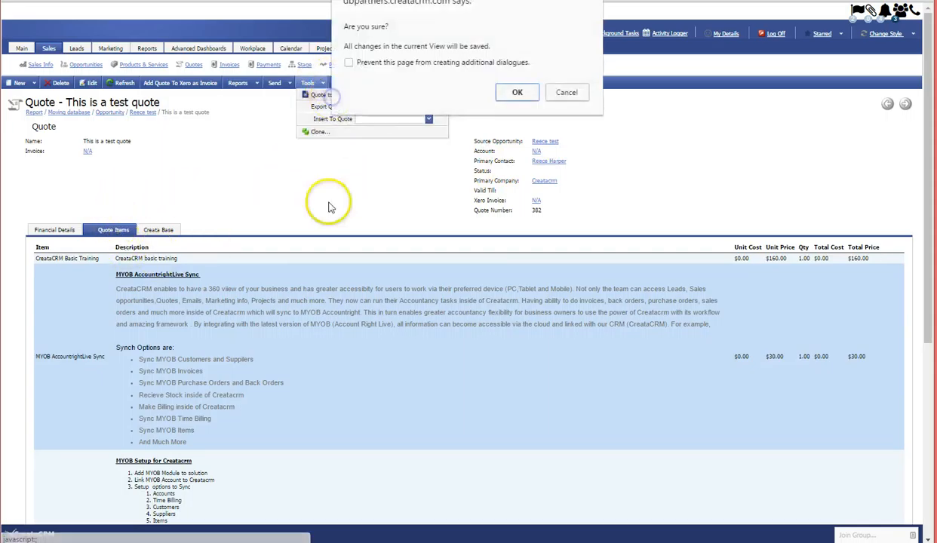
left_click(504, 92)
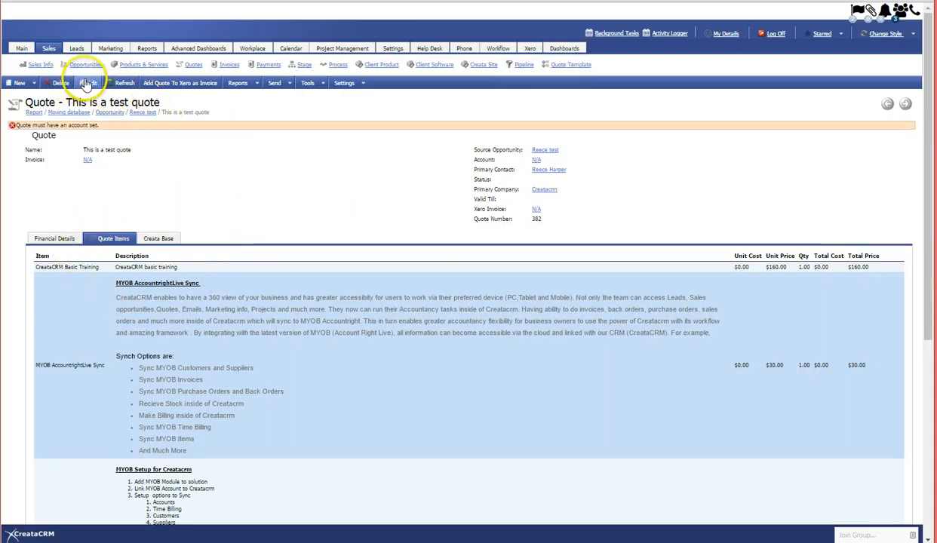
- Set the test quote's account to Database Partners, and save and close the quote
left_click(89, 83)
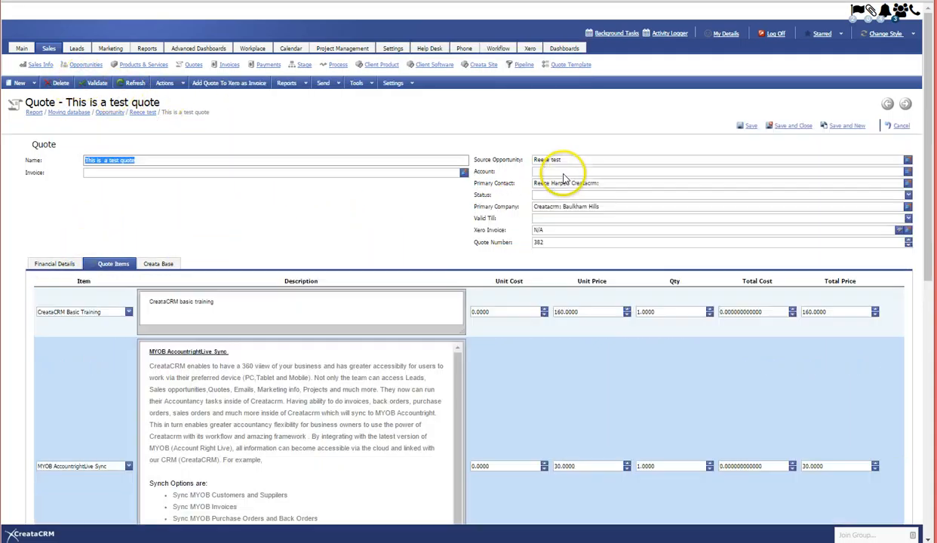
left_click(555, 172)
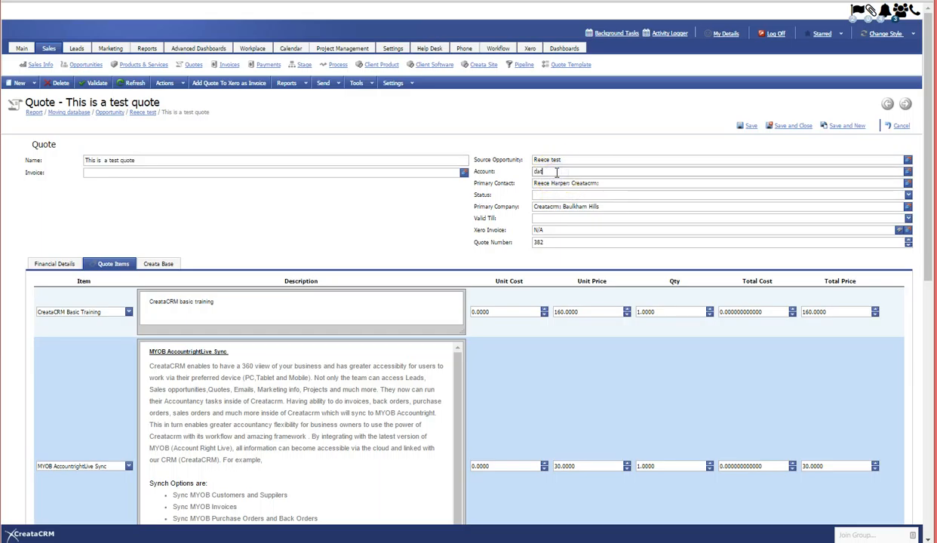
left_click(596, 161)
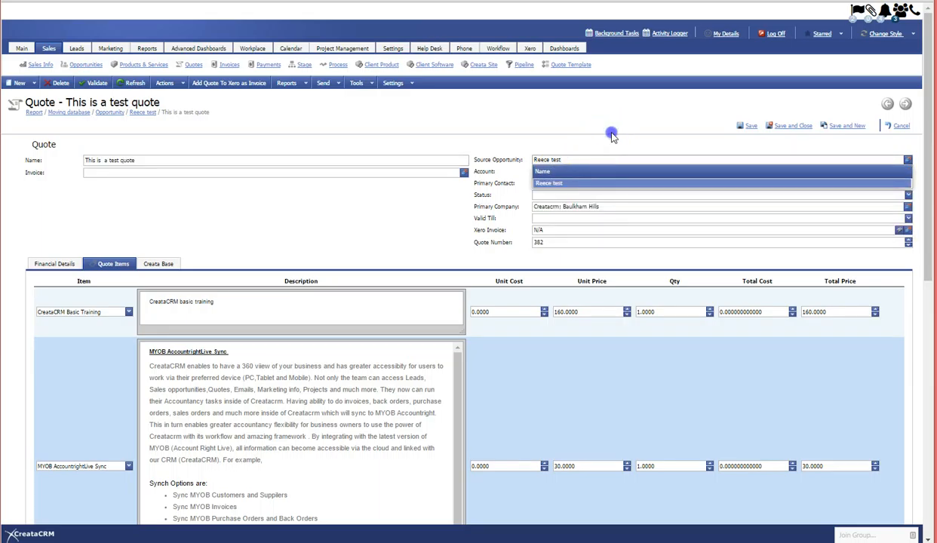
left_click(611, 135)
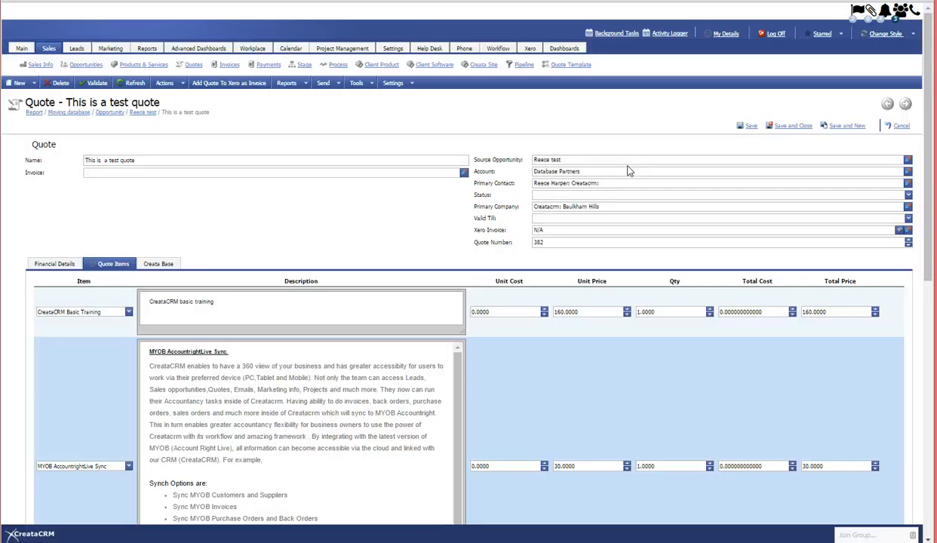
left_click(792, 128)
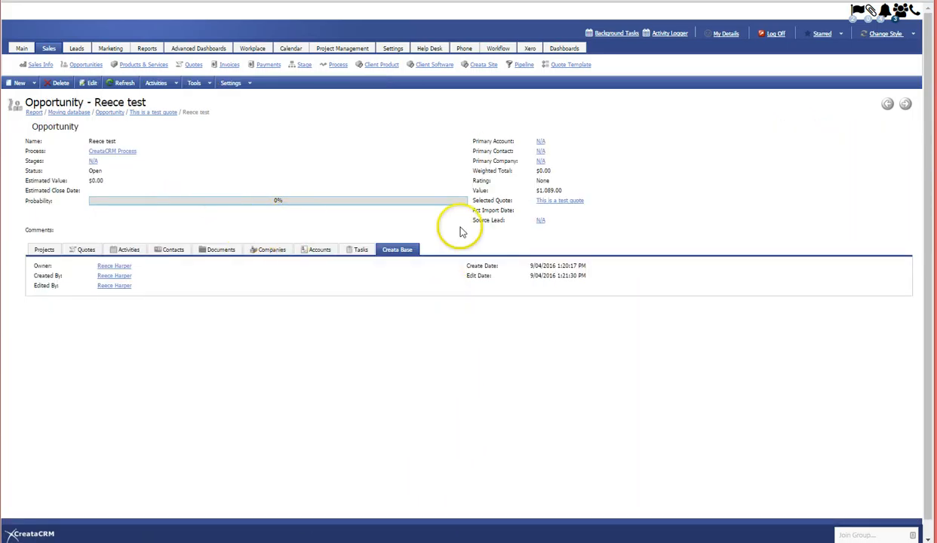
- Reopen the test quote from the opportunity and convert it to an invoice
left_click(154, 113)
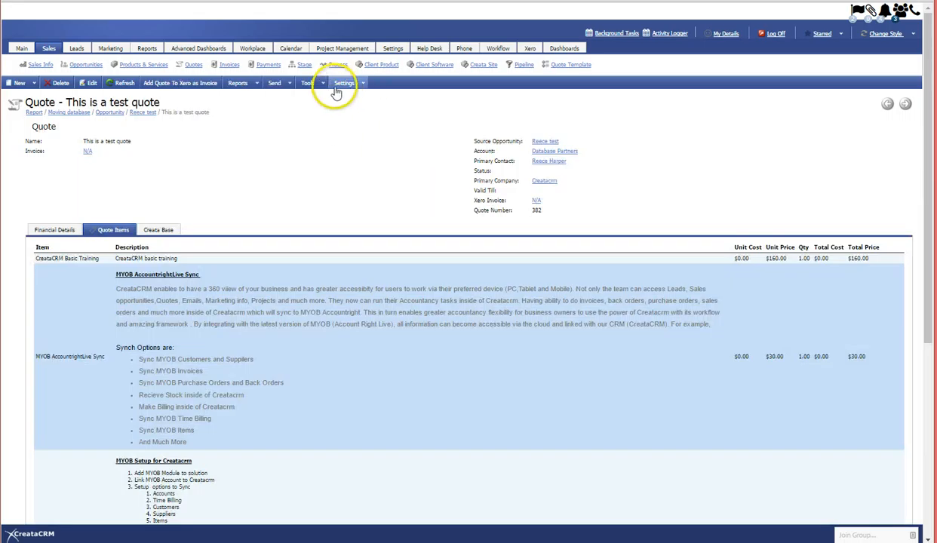
left_click(324, 84)
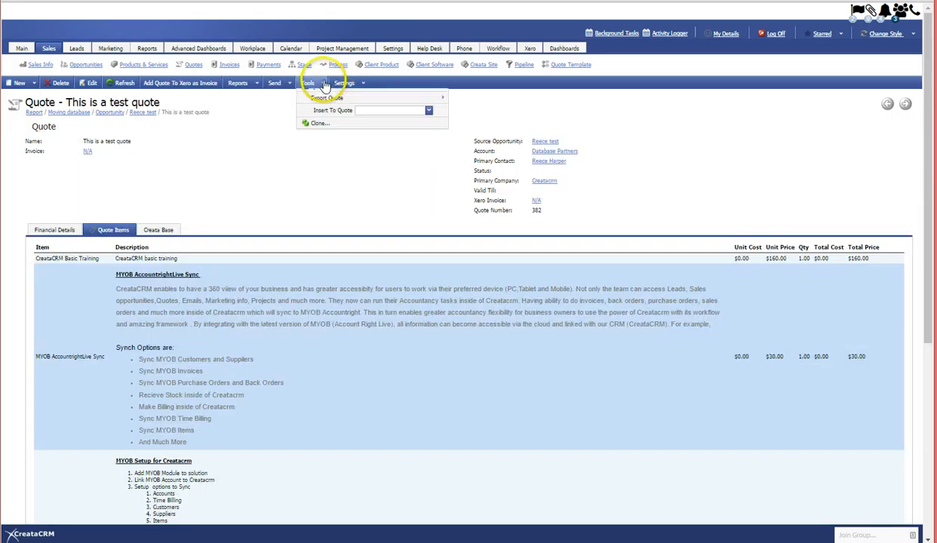
left_click(323, 95)
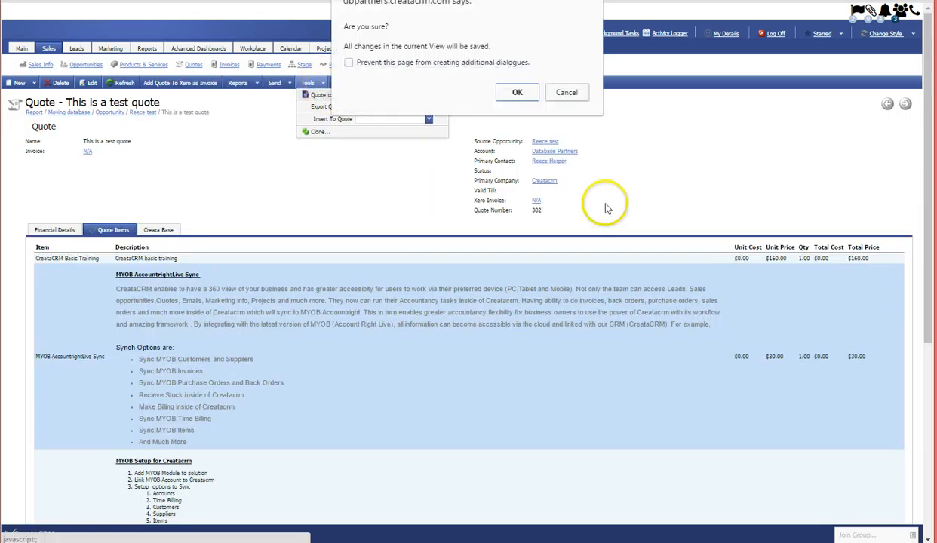
left_click(517, 93)
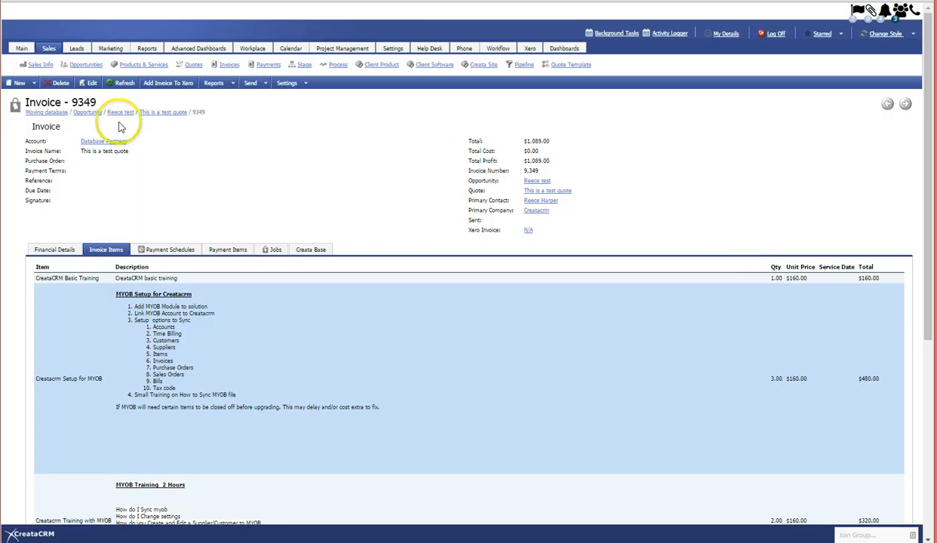
- Review the new invoice's heading, item descriptions and prices
left_click_drag(14, 106, 215, 133)
scroll(334, 175, "down", 3)
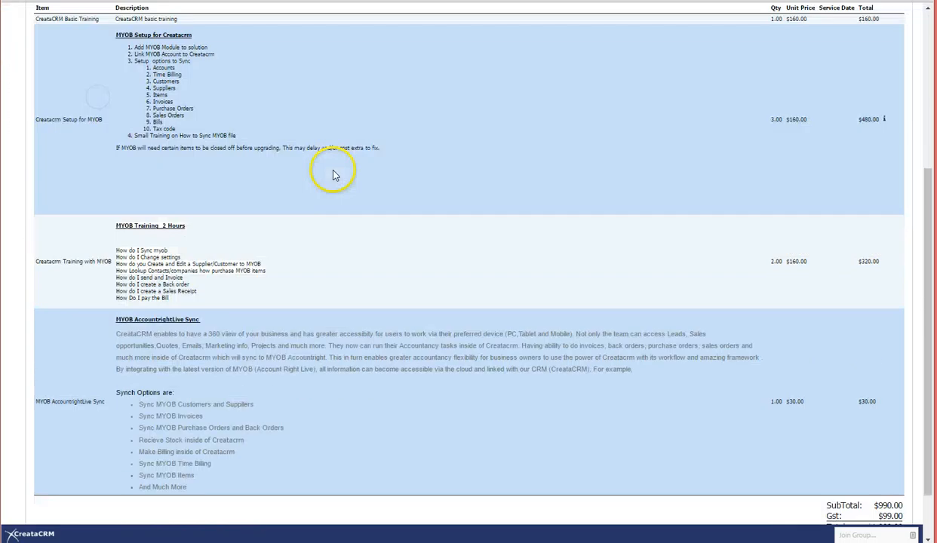
scroll(334, 169, "up", 5)
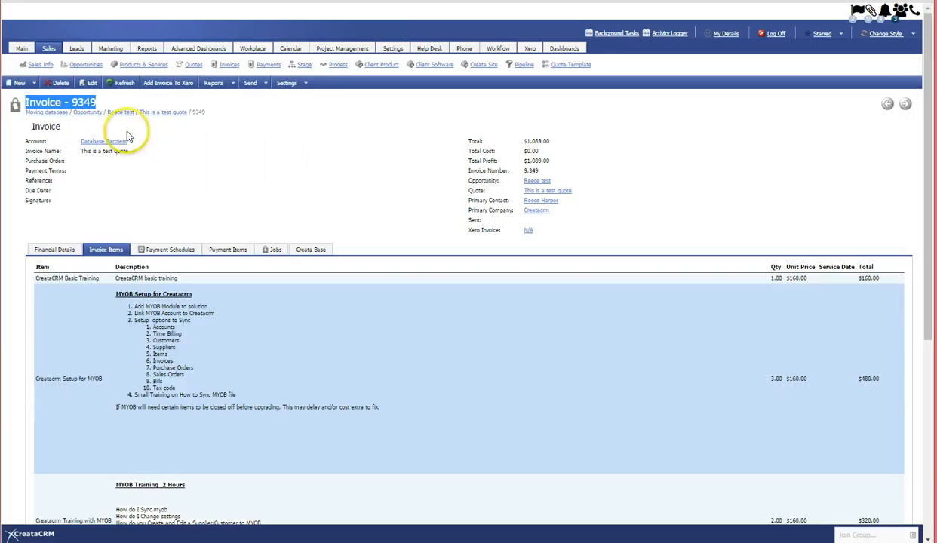
left_click(249, 142)
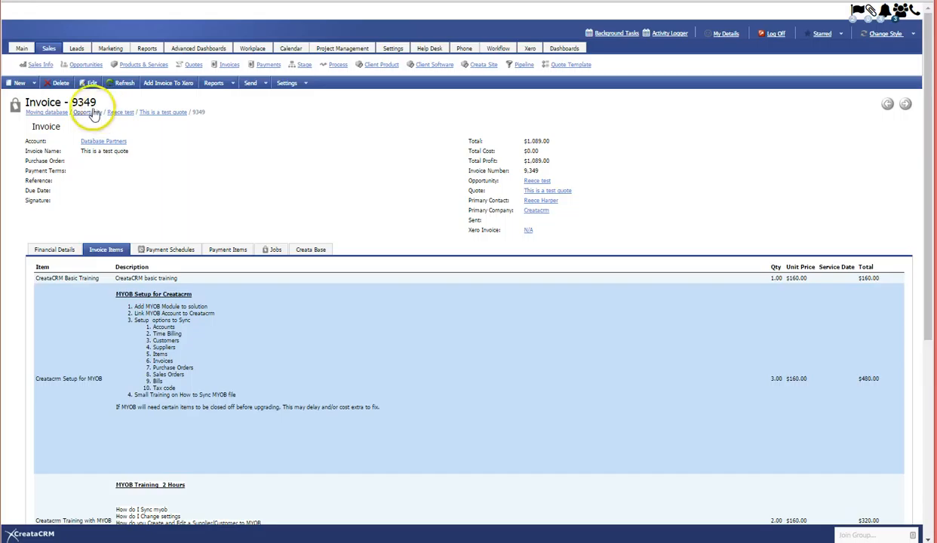
- Open Sales Info and examine the quote charts by month, both by number of quotes and by total value
left_click(48, 66)
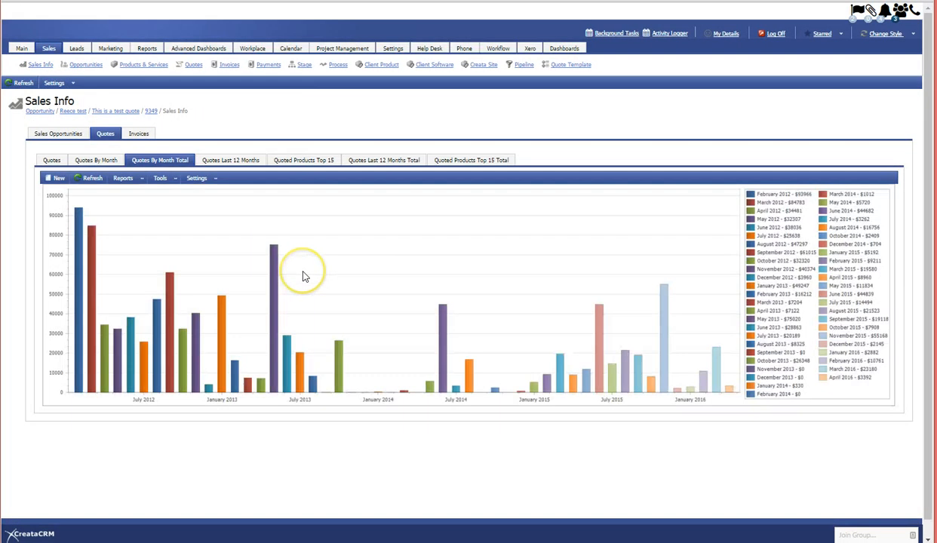
mouse_move(301, 277)
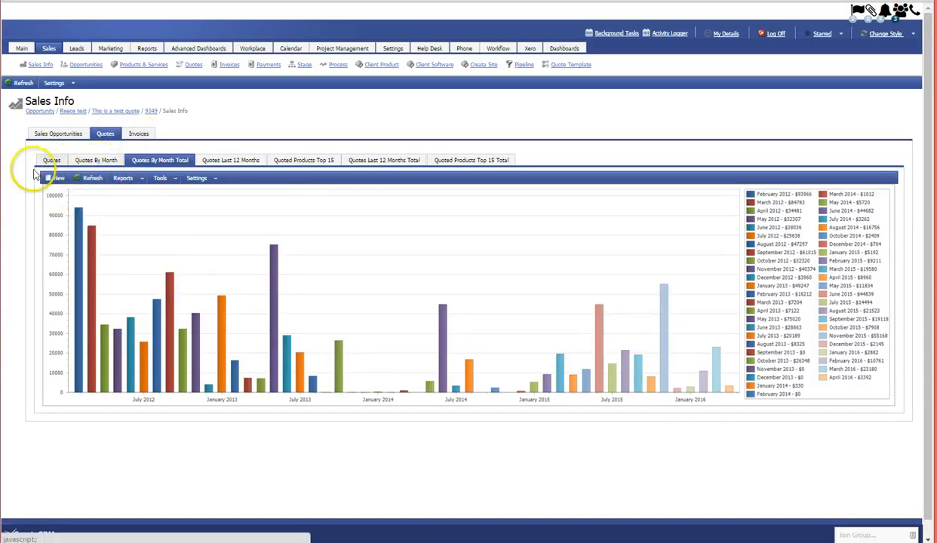
left_click(89, 160)
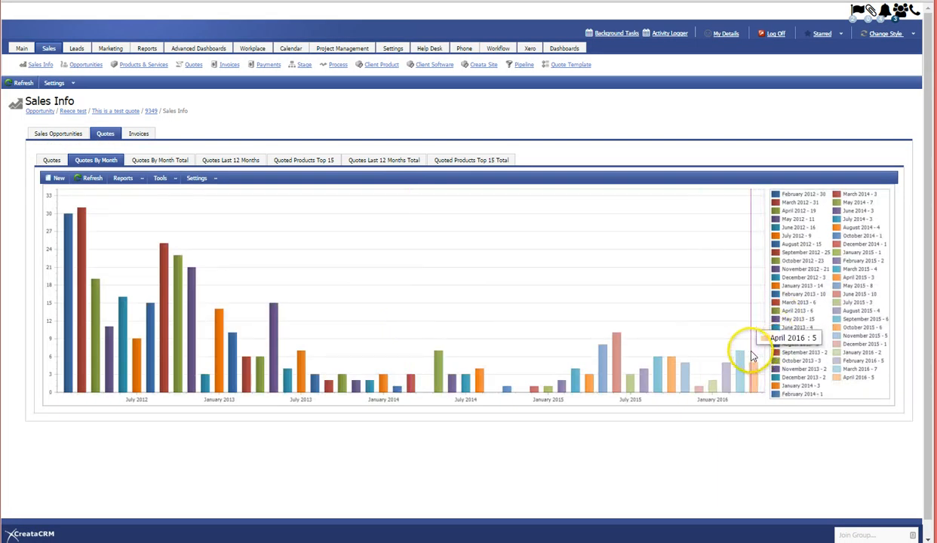
left_click(174, 160)
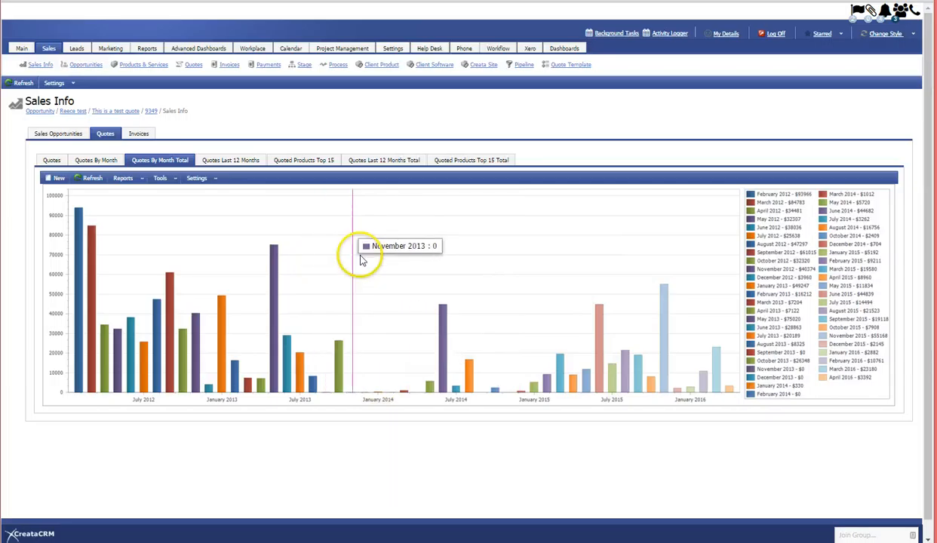
- Examine the last 12 months and top 15 quoted products charts by count and total, ending on the Quotes Last 12 Months Total chart
left_click(245, 161)
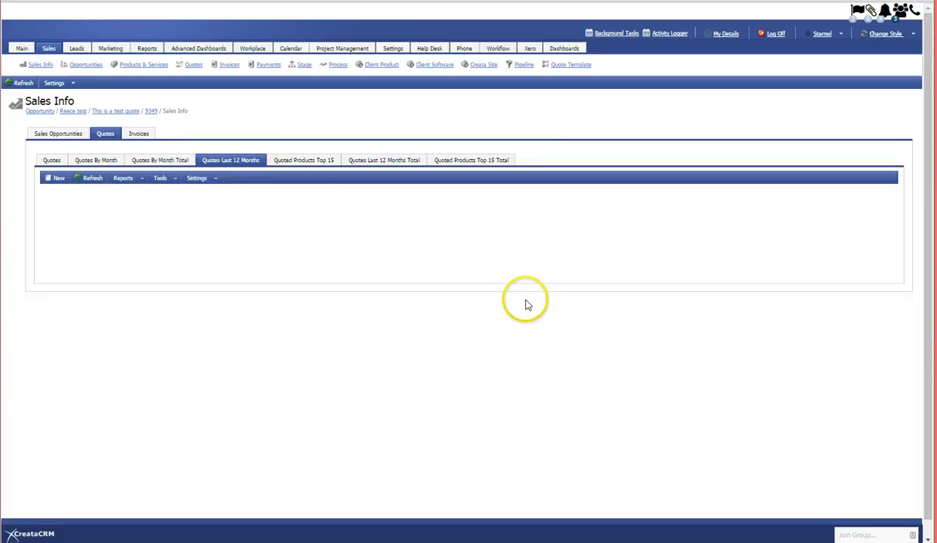
left_click(302, 158)
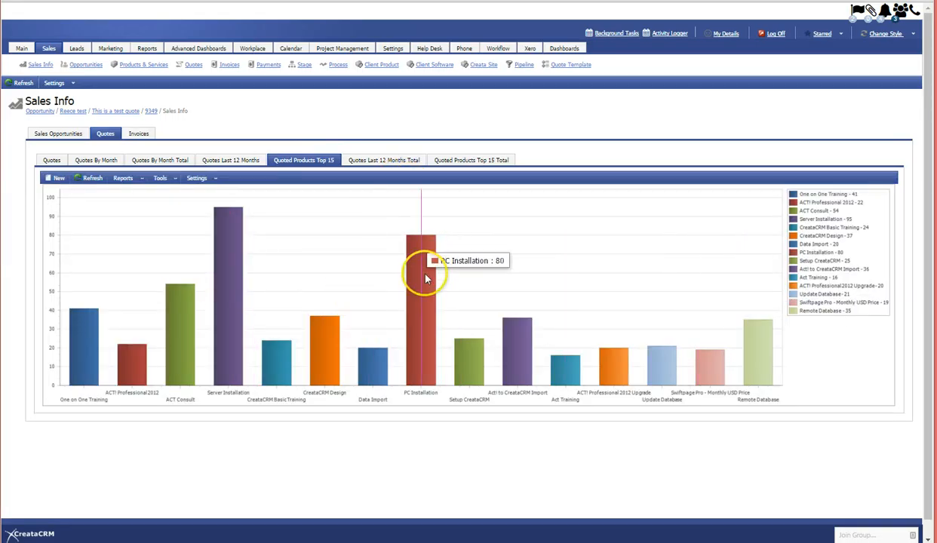
left_click(379, 163)
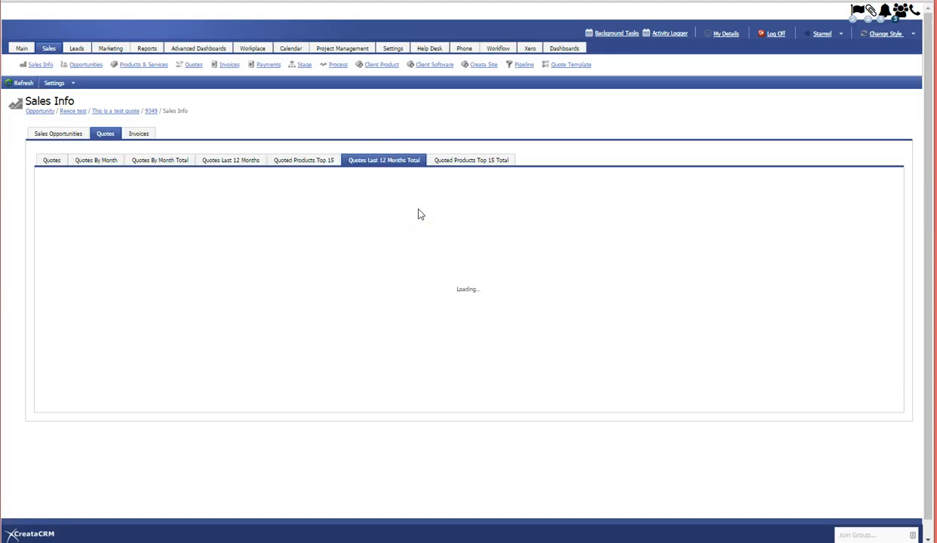
left_click(480, 166)
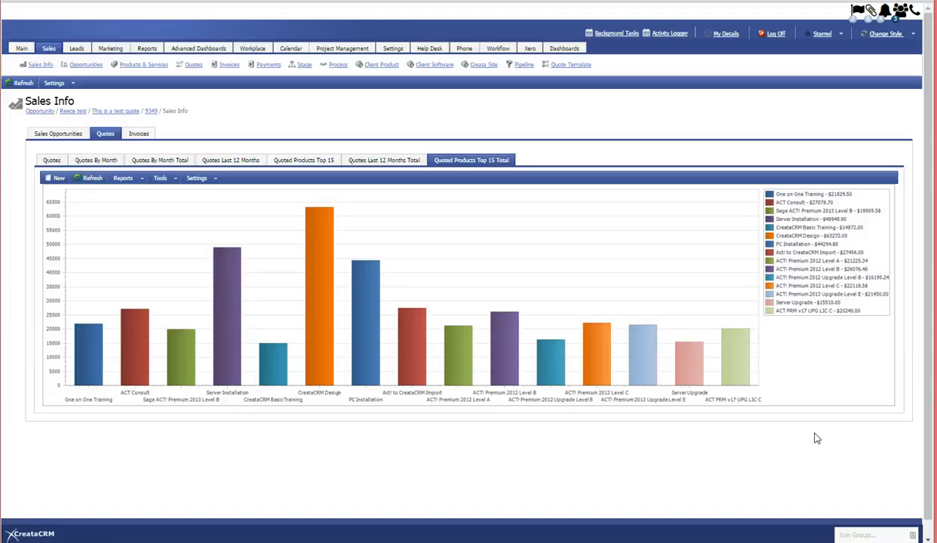
left_click(389, 160)
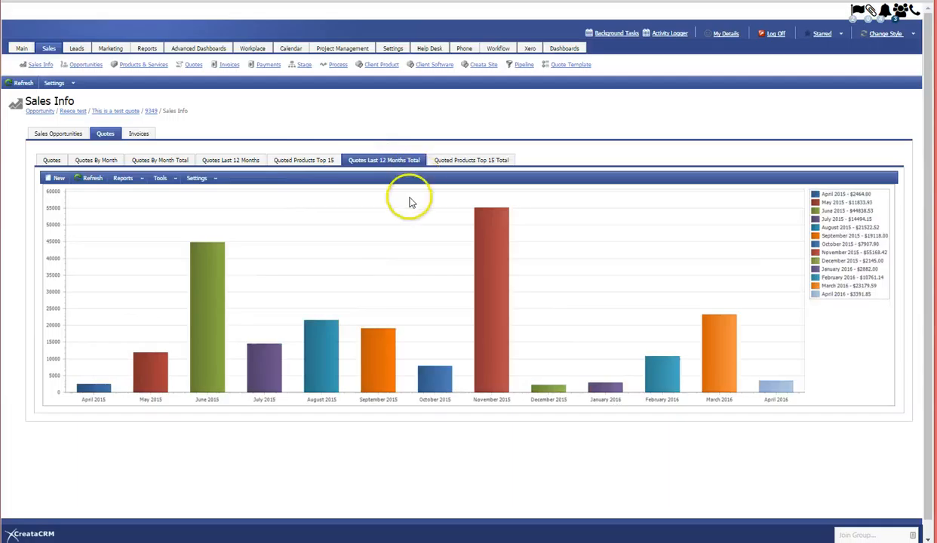
mouse_move(211, 381)
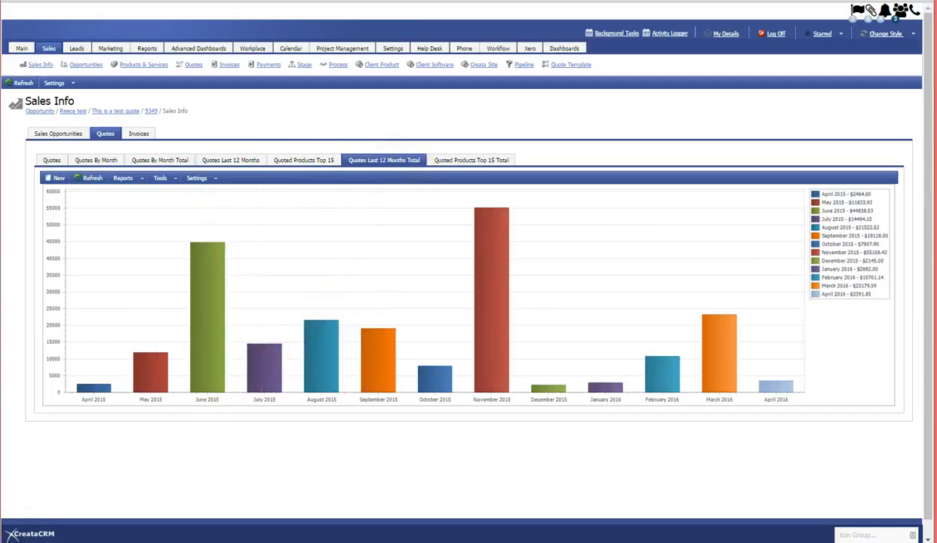